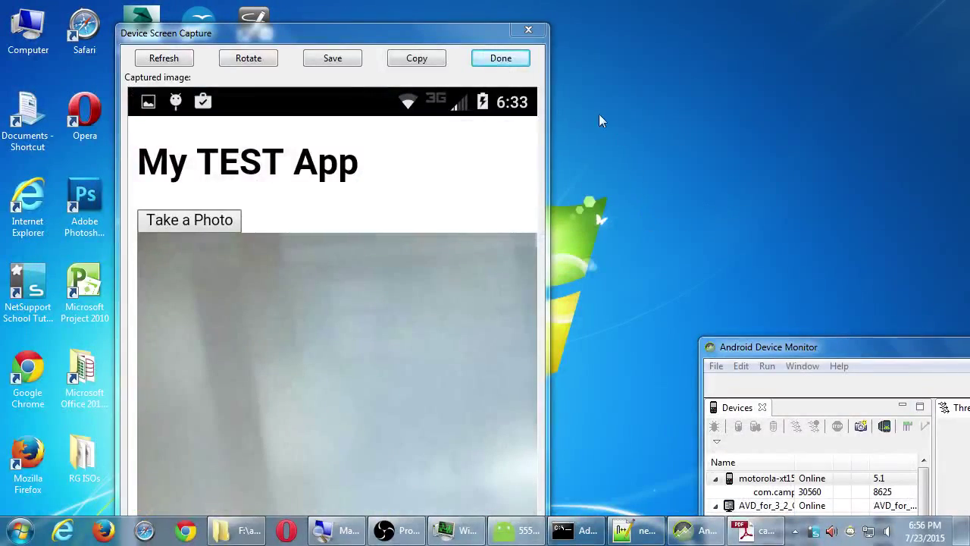
- Move the Device Screen Capture window out of the way and open the basic project folder inside apps on the KINGSTON drive
{"action": "left_click_drag", "start_coordinate": [482, 41], "coordinate": [626, 480]}
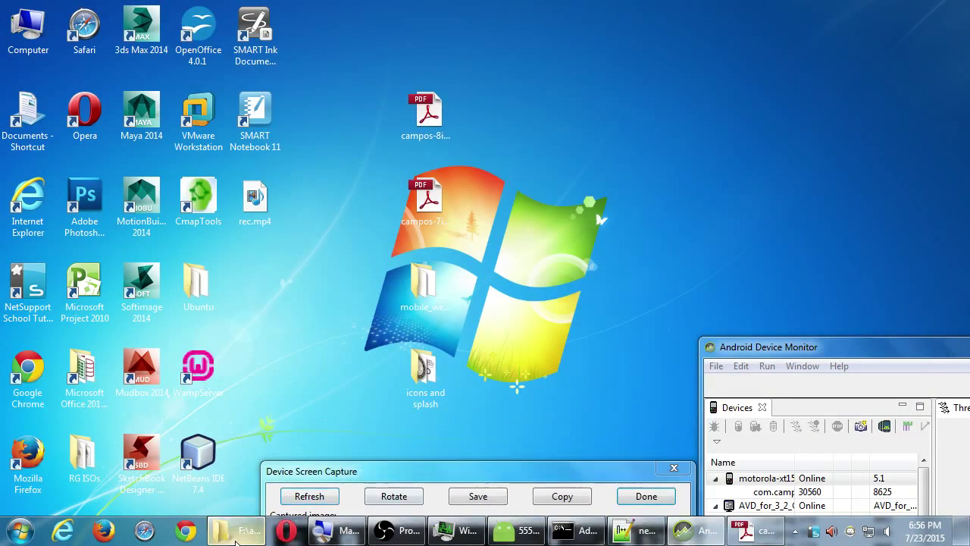
{"action": "left_click", "coordinate": [235, 538]}
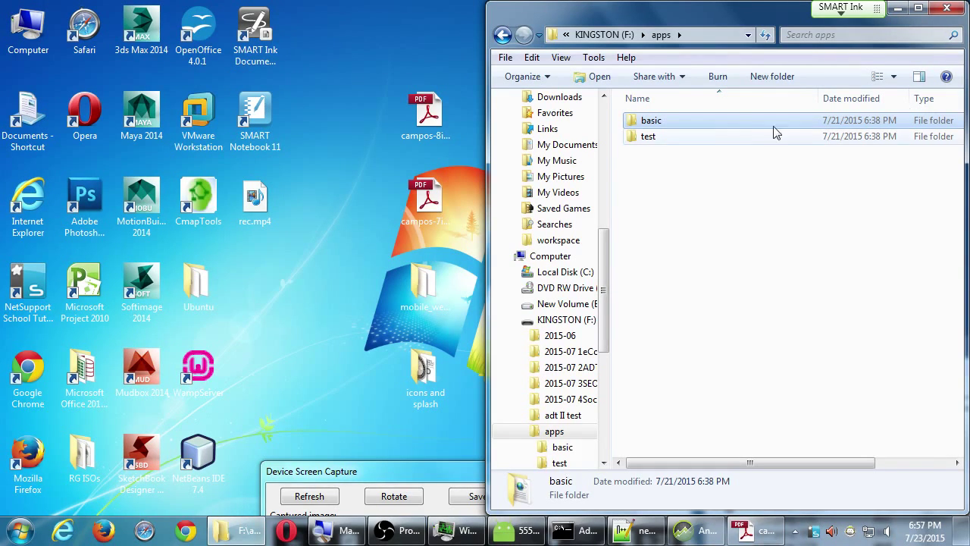
{"action": "double_click", "coordinate": [635, 127]}
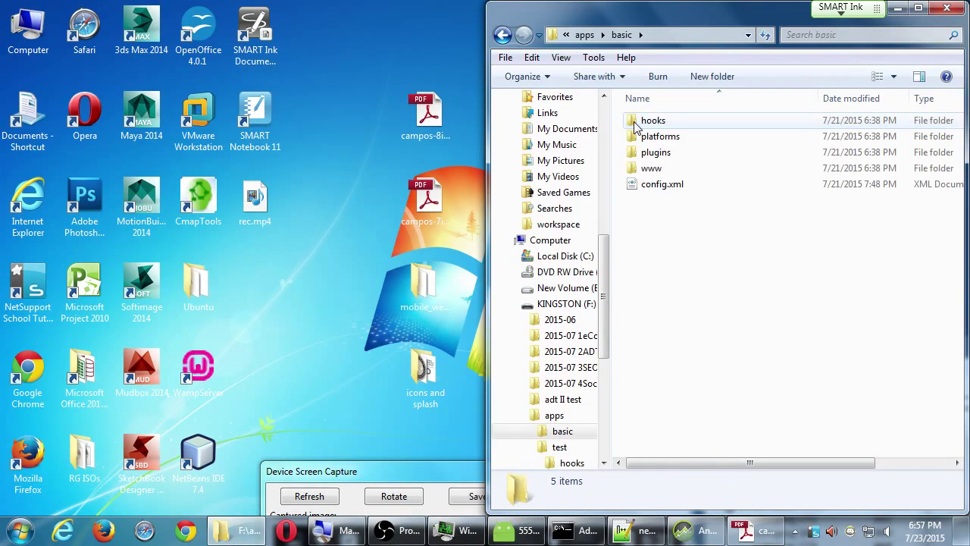
- Show the campos-8icons_splash-screen.pdf instructions beside the basic folder and read the Adding App Icons section at 125%
{"action": "left_click", "coordinate": [747, 535]}
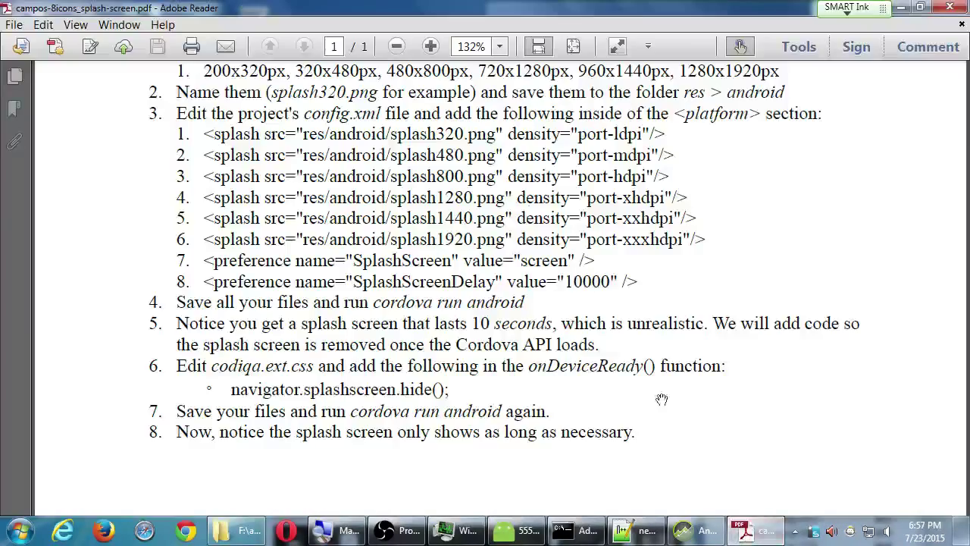
{"action": "double_click", "coordinate": [479, 12]}
{"action": "scroll", "coordinate": [285, 356], "scroll_direction": "up", "scroll_amount": 2}
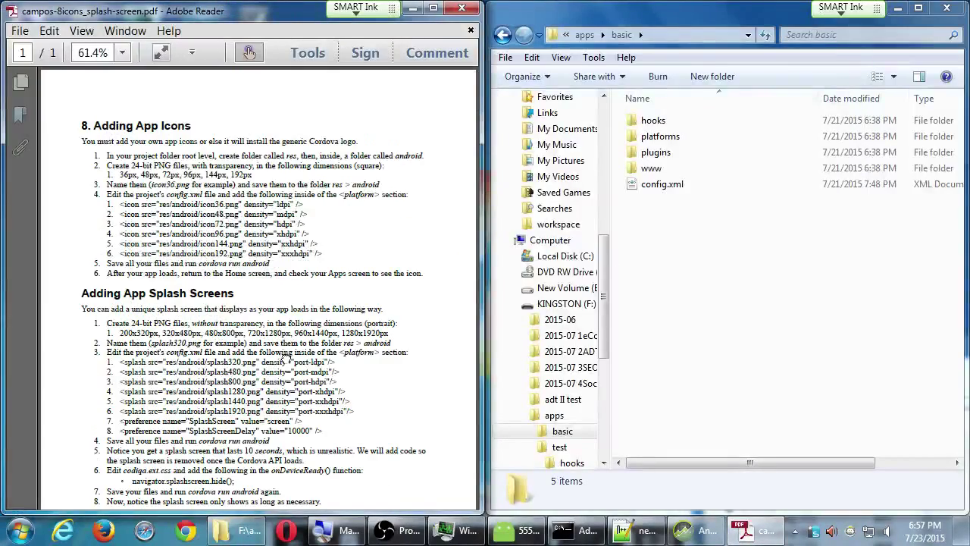
{"action": "scroll", "coordinate": [285, 357], "scroll_direction": "up", "scroll_amount": 2, "text": "ctrl"}
{"action": "scroll", "coordinate": [285, 356], "scroll_direction": "up", "scroll_amount": 3, "text": "ctrl"}
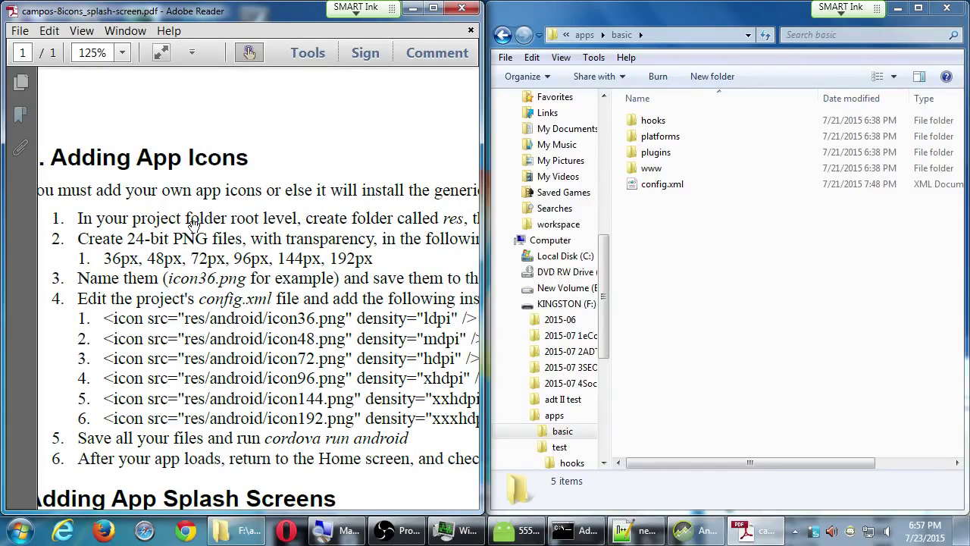
{"action": "left_click_drag", "start_coordinate": [292, 222], "coordinate": [195, 234]}
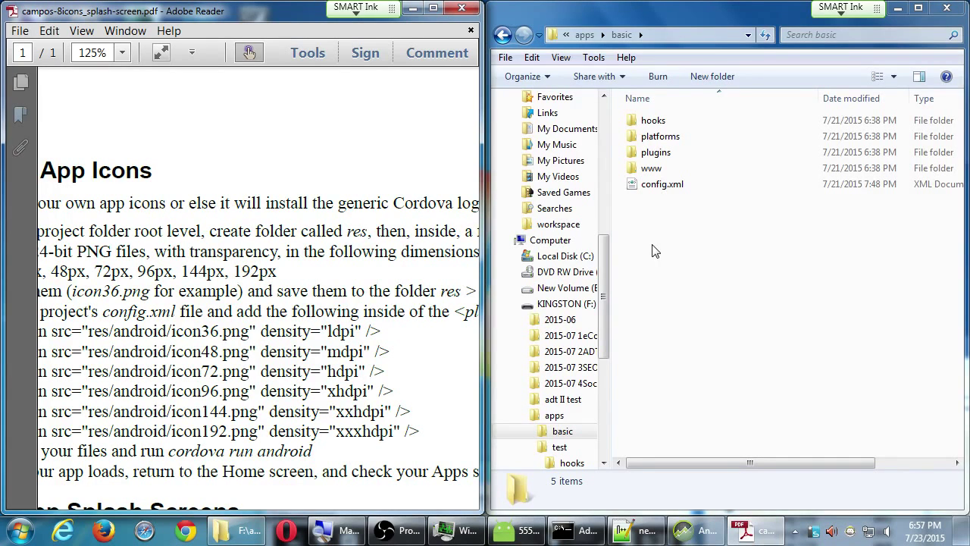
- Create a new folder named res in the root of the basic project folder
{"action": "left_click", "coordinate": [714, 79]}
{"action": "type", "text": "res"}
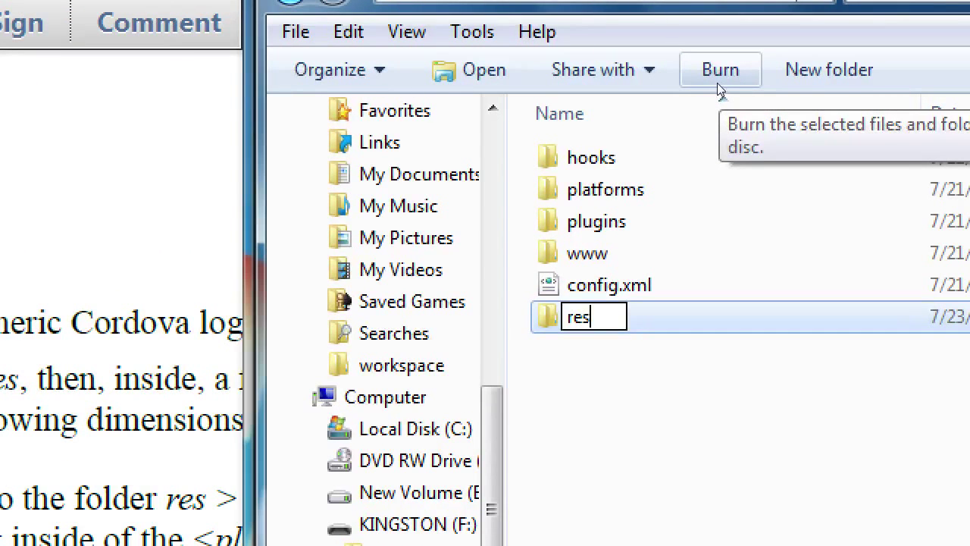
{"action": "key", "text": "Return"}
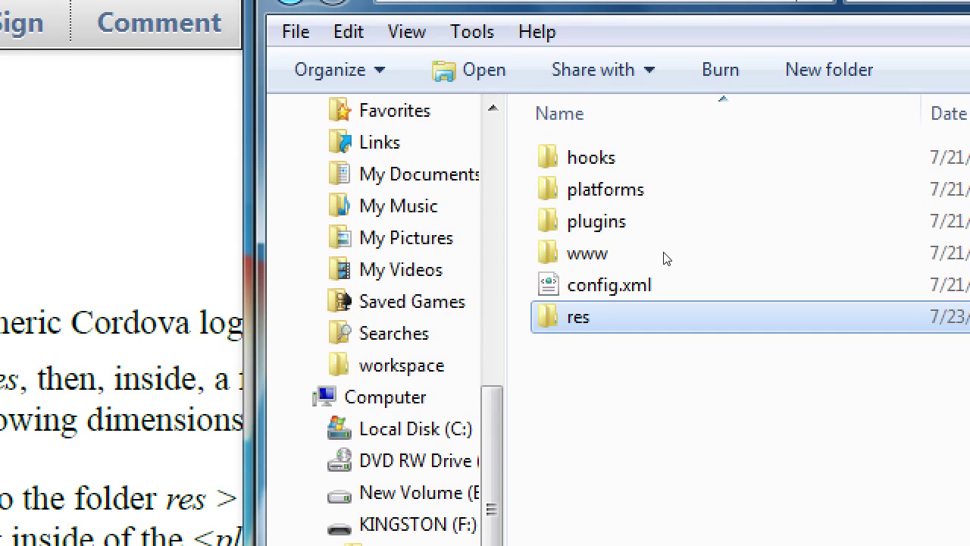
- Inside the res folder, create a folder named android and open it
{"action": "key", "text": "Return"}
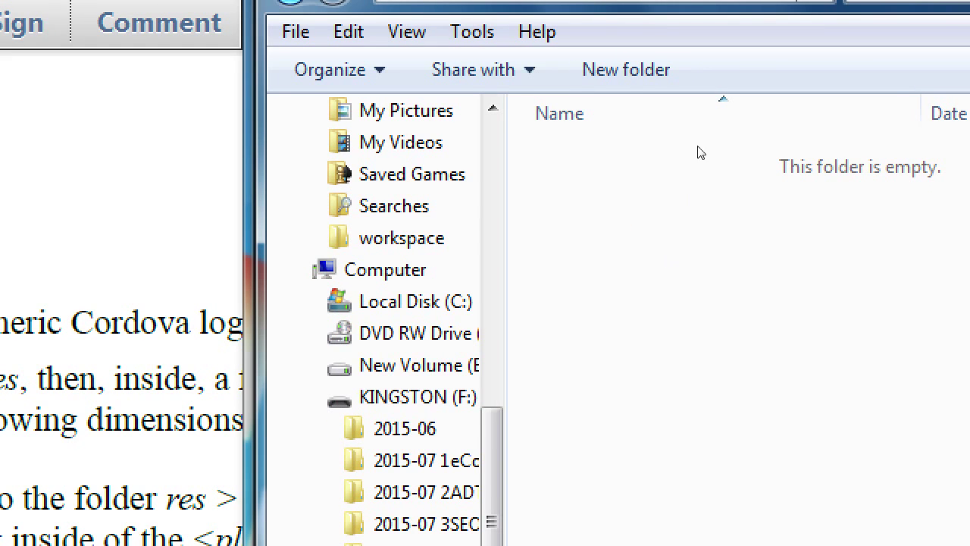
{"action": "key", "text": "ctrl+shift+n"}
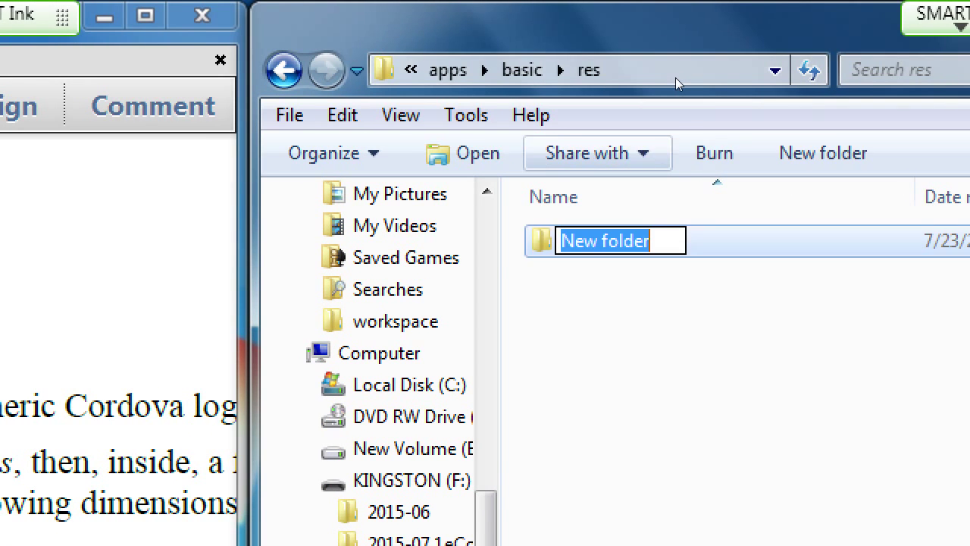
{"action": "type", "text": "android"}
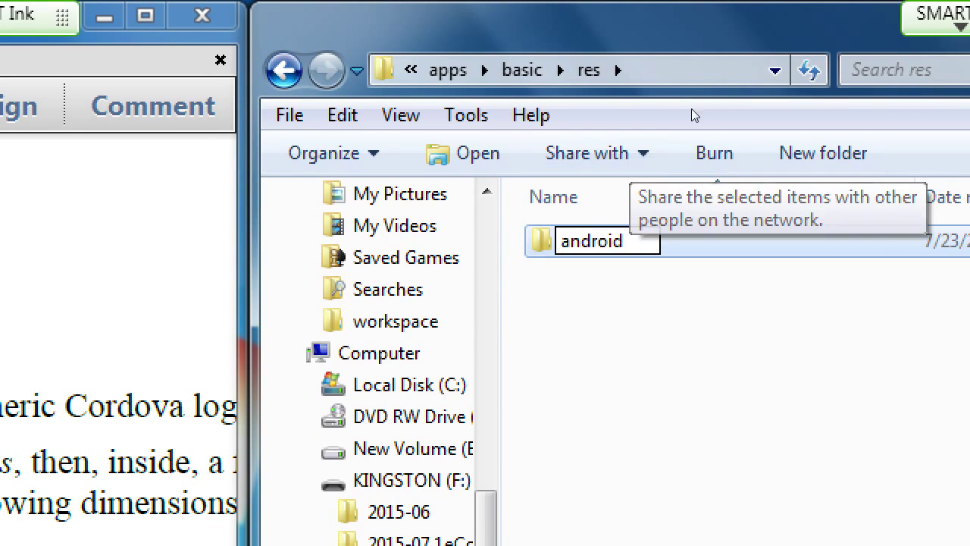
{"action": "key", "text": "Return"}
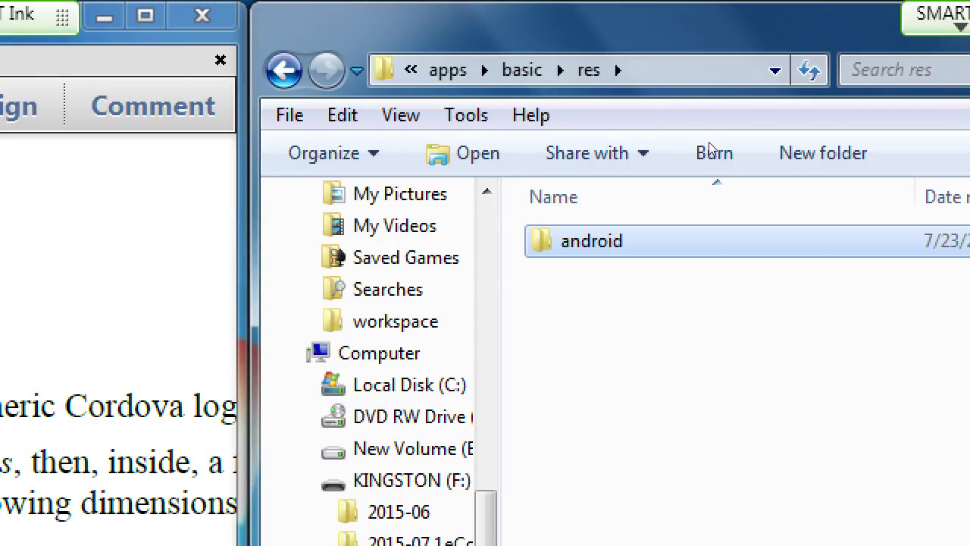
{"action": "key", "text": "Return"}
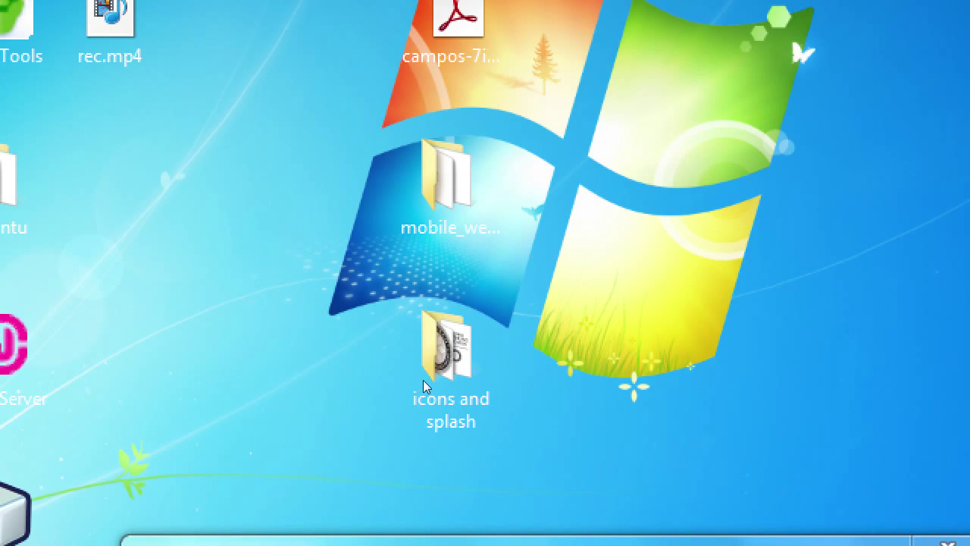
- Open the icons and splash folder on the desktop and preview icon512.png, closing the viewer when done
{"action": "left_click", "coordinate": [430, 373]}
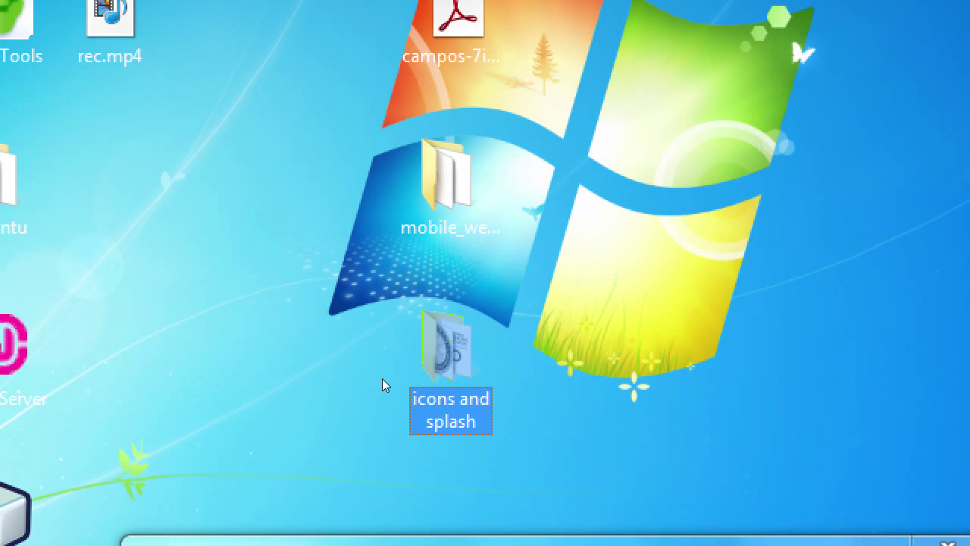
{"action": "key", "text": "Return"}
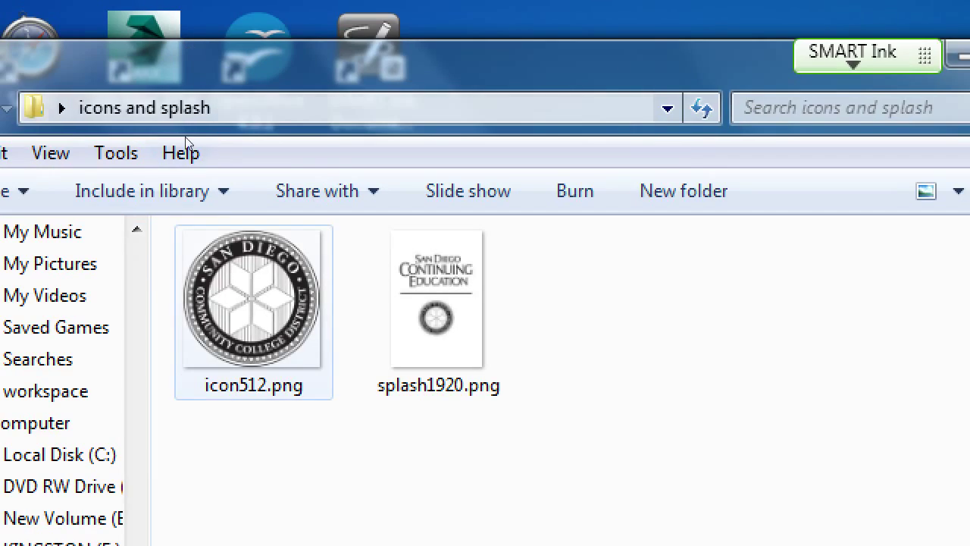
{"action": "left_click", "coordinate": [197, 243]}
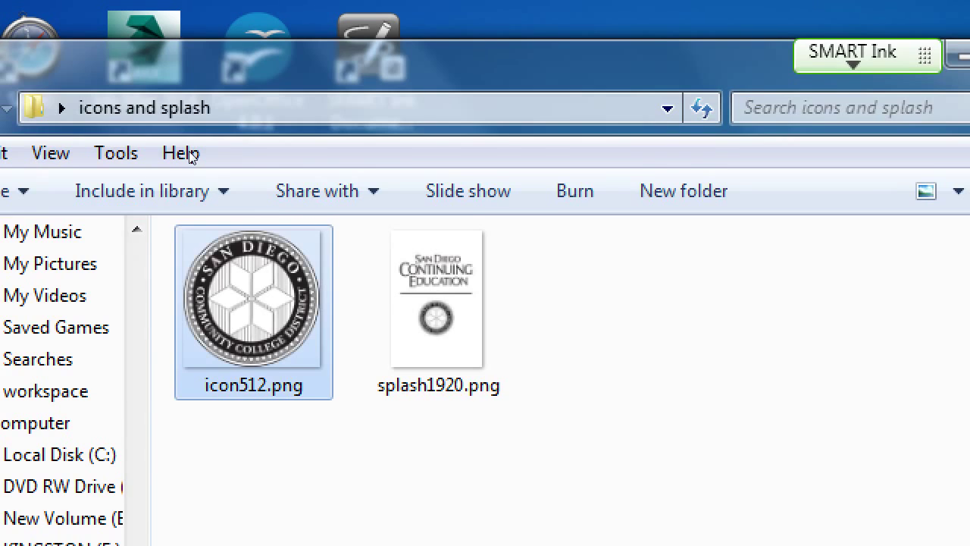
{"action": "double_click", "coordinate": [199, 243]}
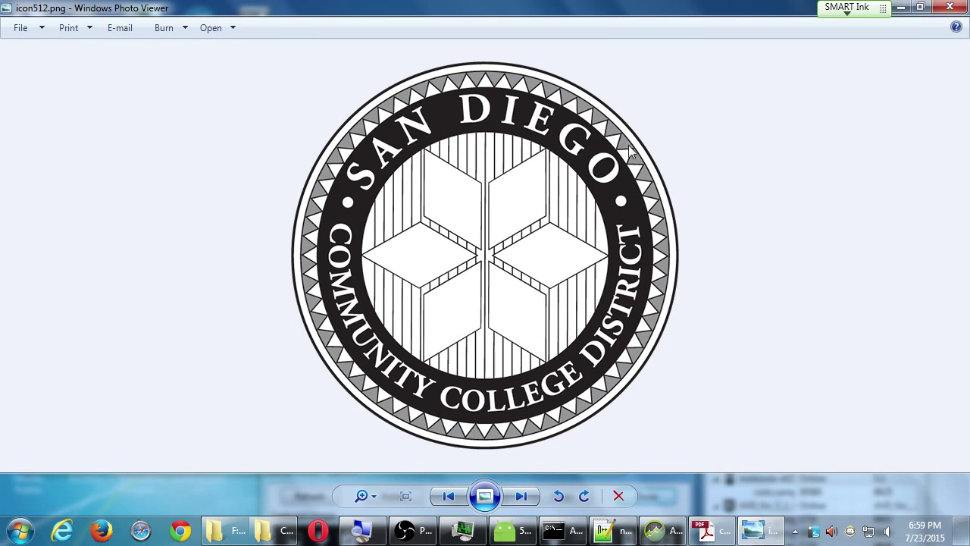
{"action": "left_click", "coordinate": [949, 9]}
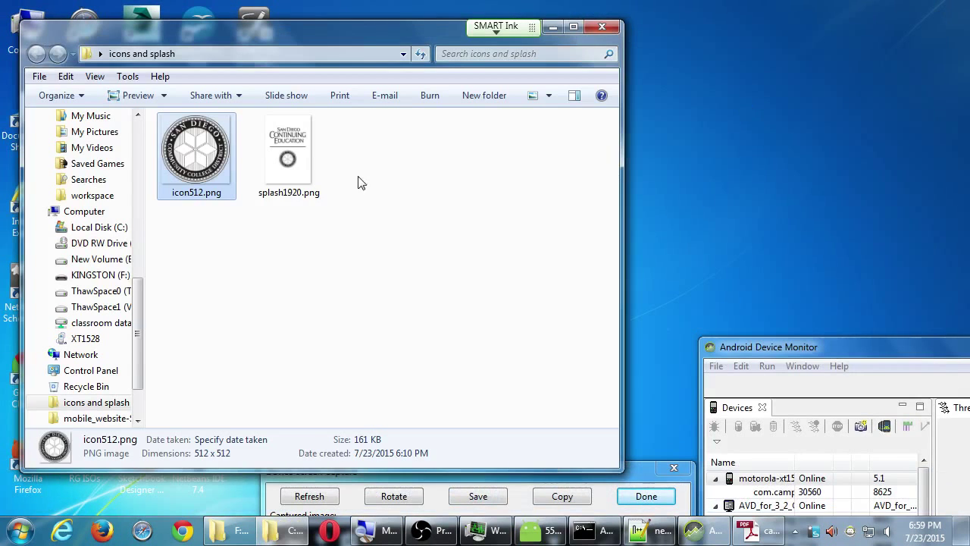
- Preview splash1920.png from the icons and splash folder, close the viewer and reposition the folder window
{"action": "left_click", "coordinate": [288, 147]}
{"action": "key", "text": "Return"}
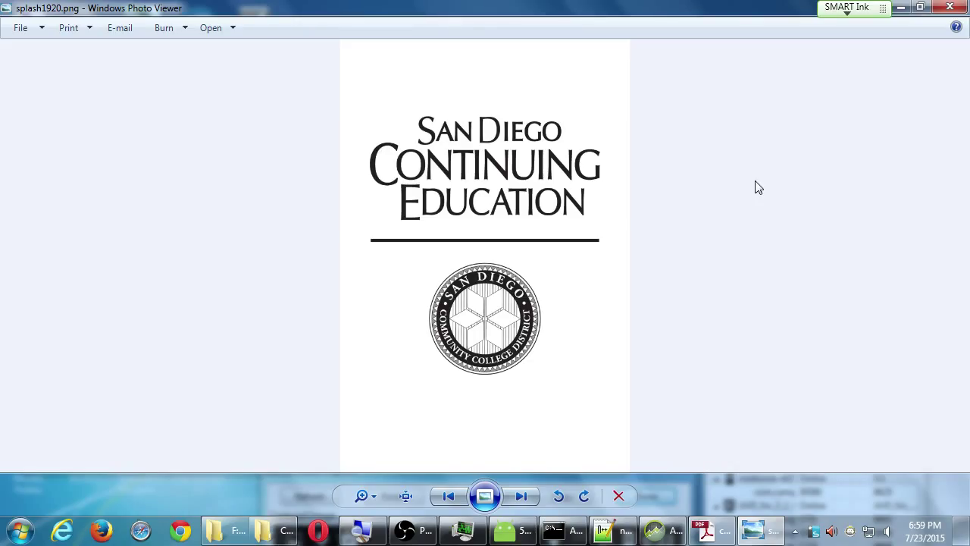
{"action": "left_click", "coordinate": [951, 8]}
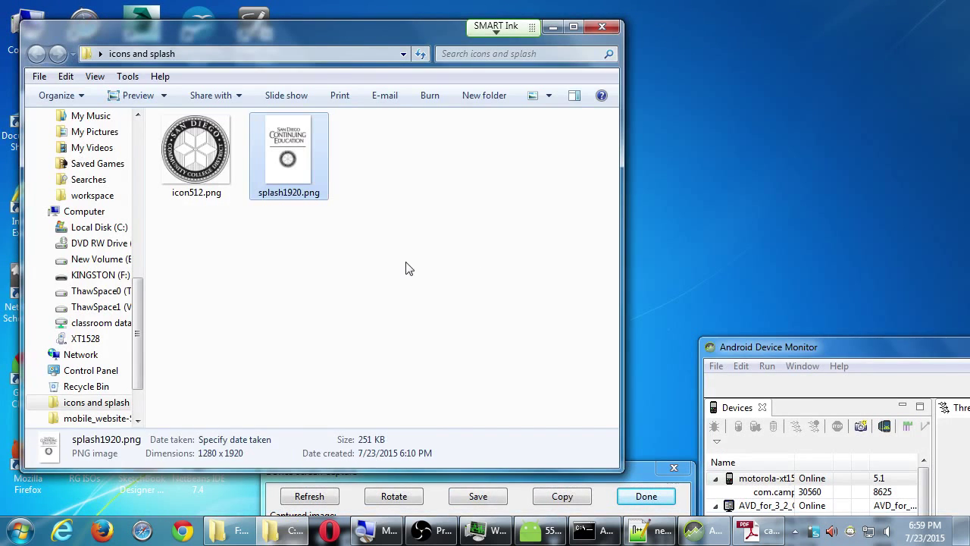
{"action": "left_click_drag", "start_coordinate": [337, 41], "coordinate": [367, 22]}
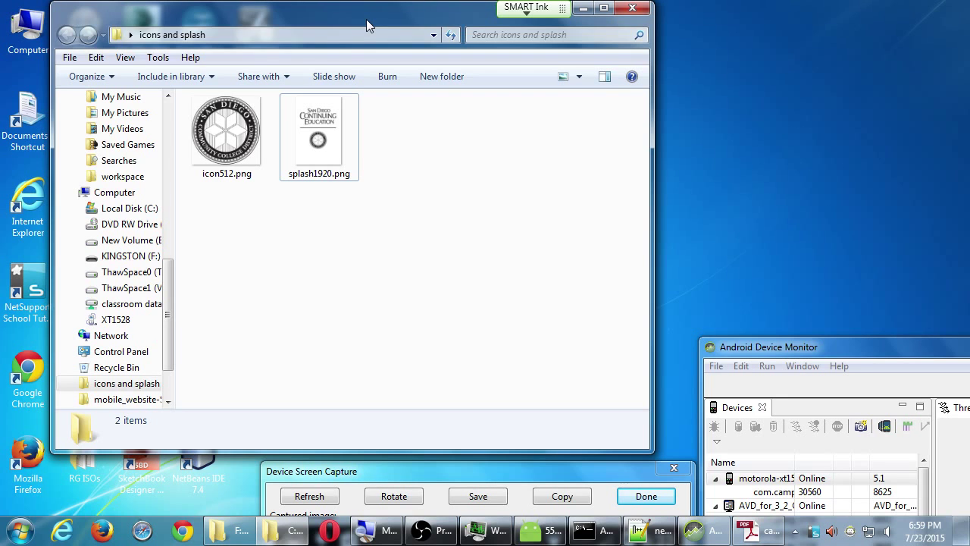
{"action": "left_click", "coordinate": [235, 138]}
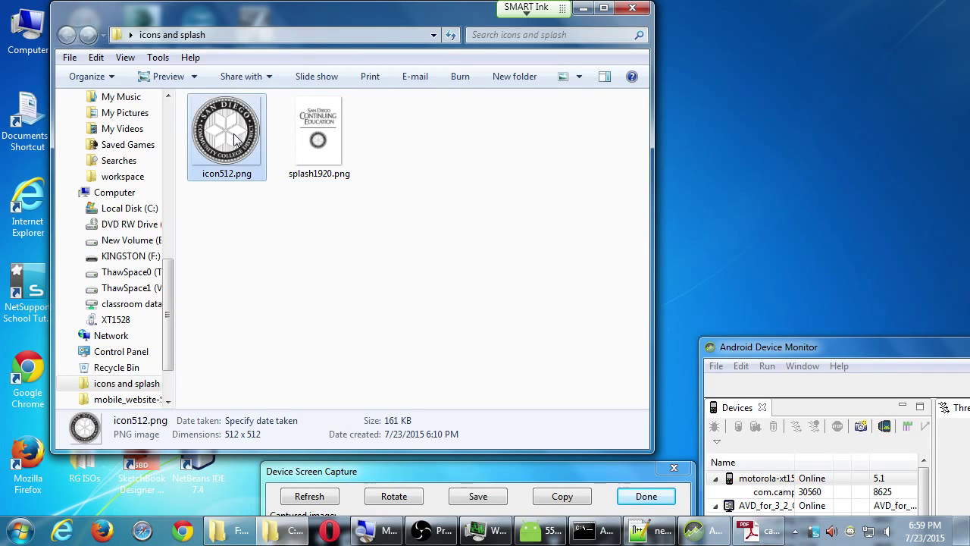
{"action": "right_click", "coordinate": [235, 136]}
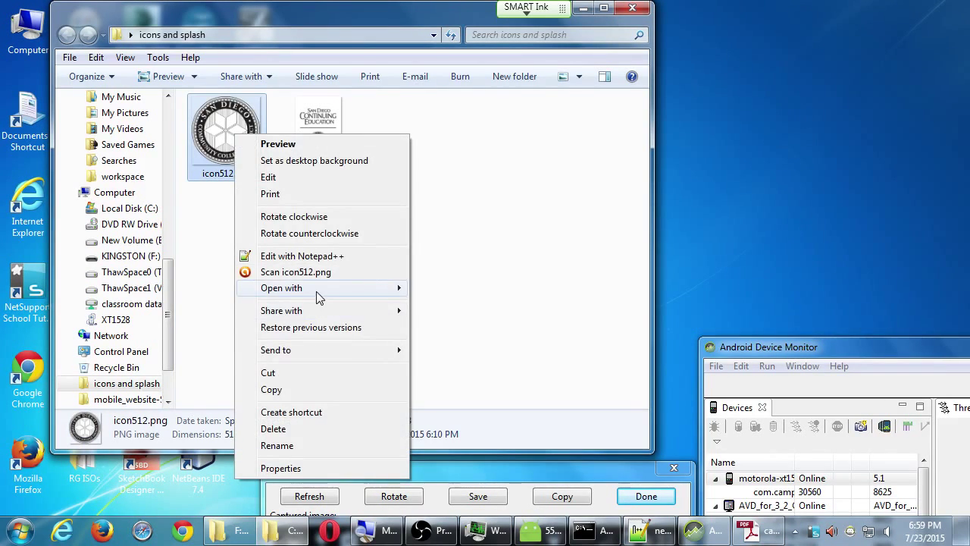
{"action": "left_click", "coordinate": [433, 194]}
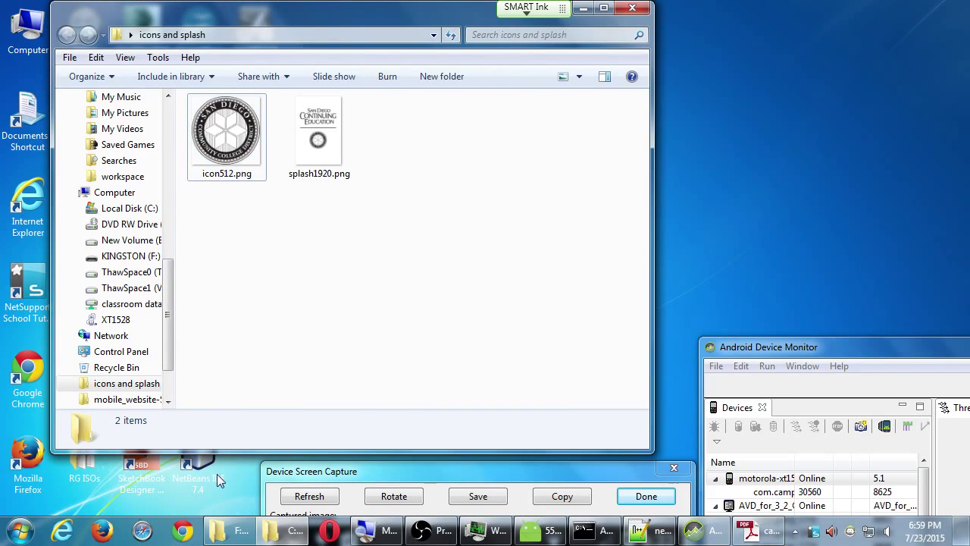
- Find Adobe Photoshop CS5.1 (64 Bit) by searching the installed programs for "photo" and launch it
{"action": "left_click", "coordinate": [21, 531]}
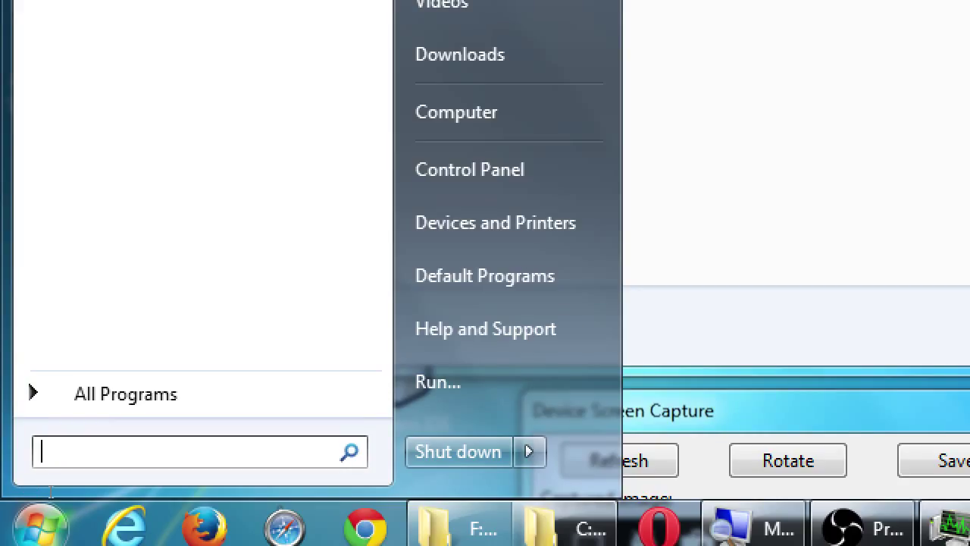
{"action": "type", "text": "photo"}
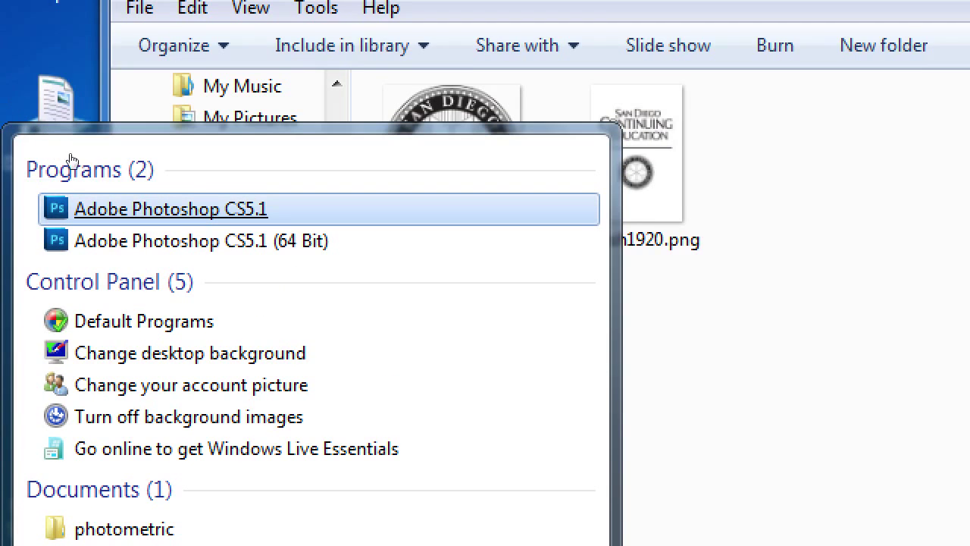
{"action": "key", "text": "Down"}
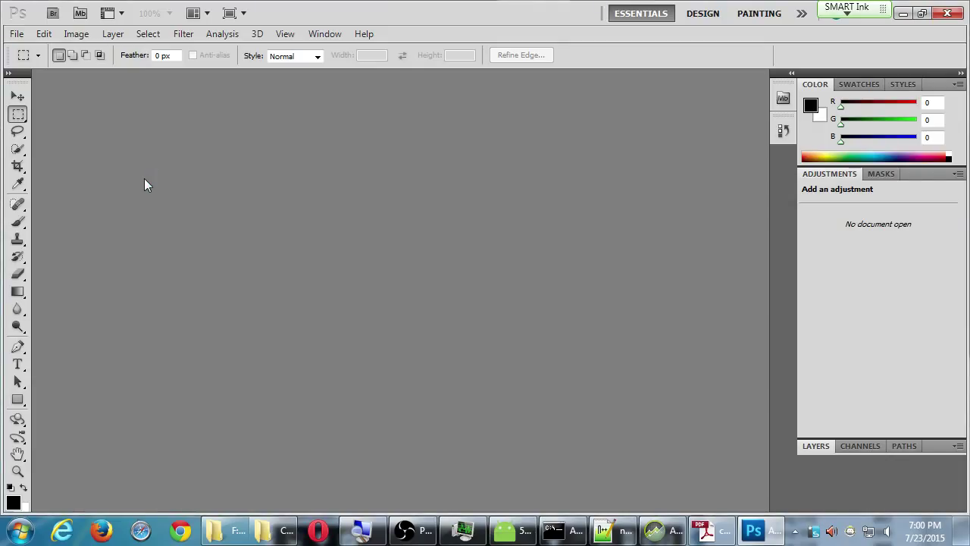
- Start opening an image file, browse to the Desktop and enlarge the file dialog
{"action": "key", "text": "h"}
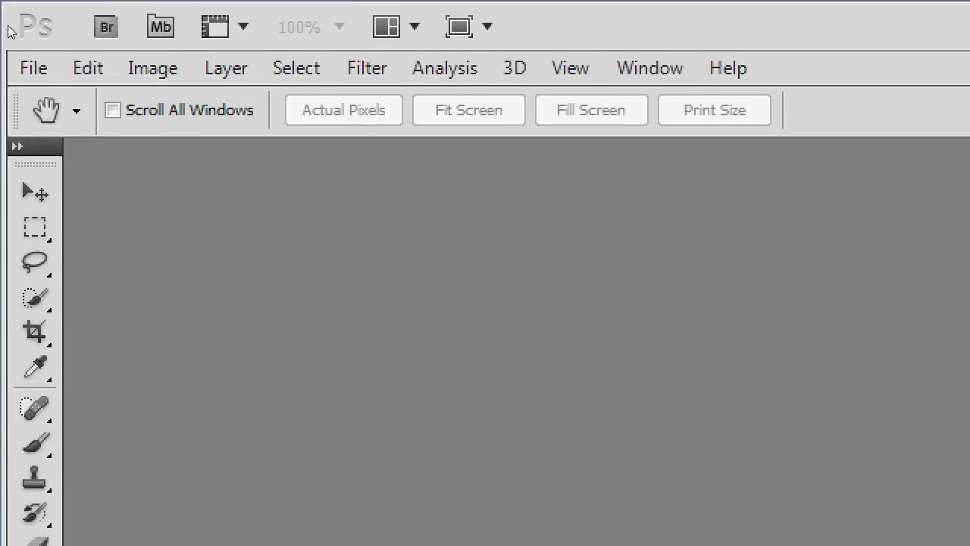
{"action": "left_click", "coordinate": [16, 33]}
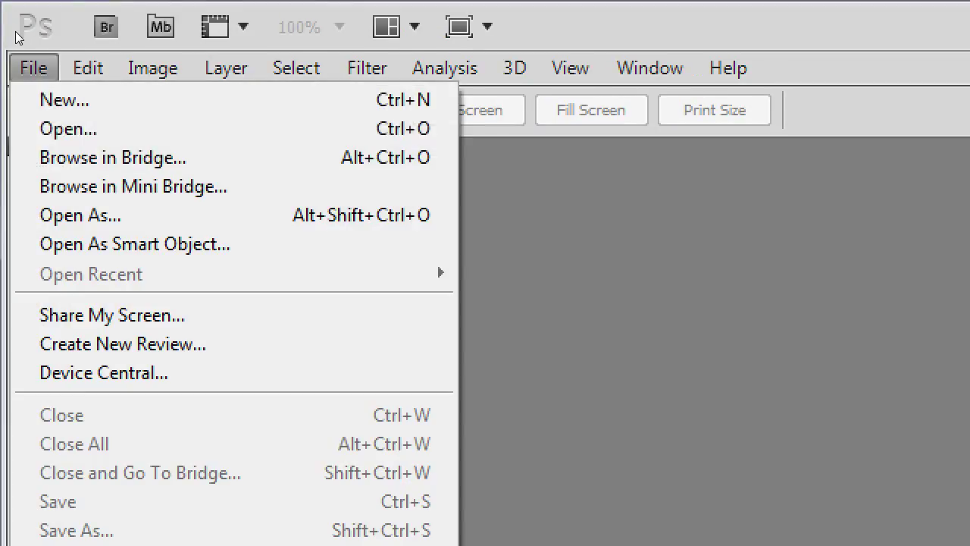
{"action": "key", "text": "Down"}
{"action": "key", "text": "Down"}
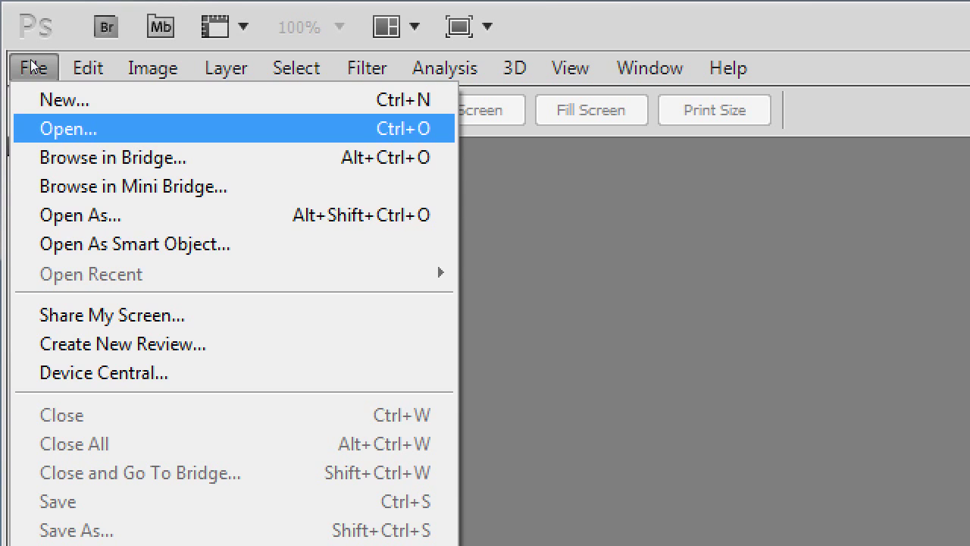
{"action": "key", "text": "Return"}
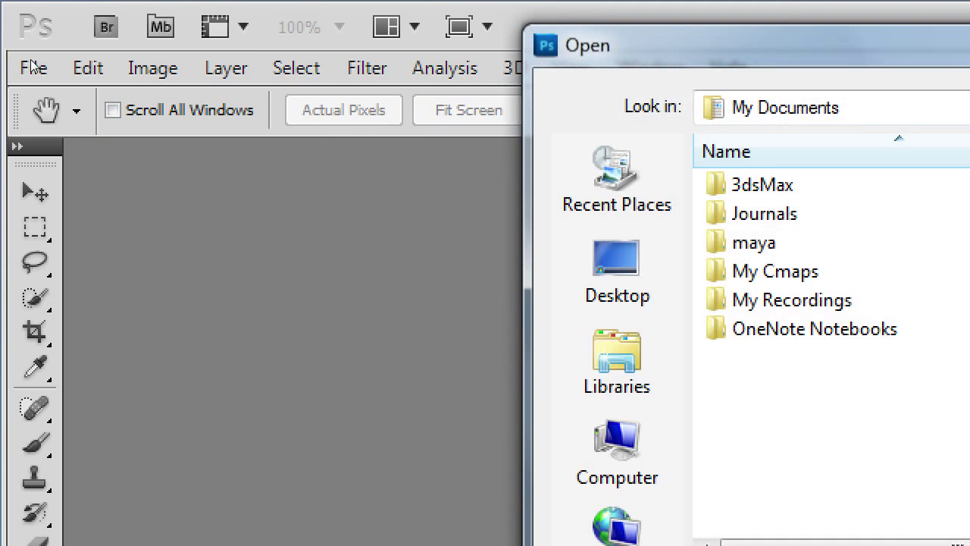
{"action": "left_click", "coordinate": [617, 273]}
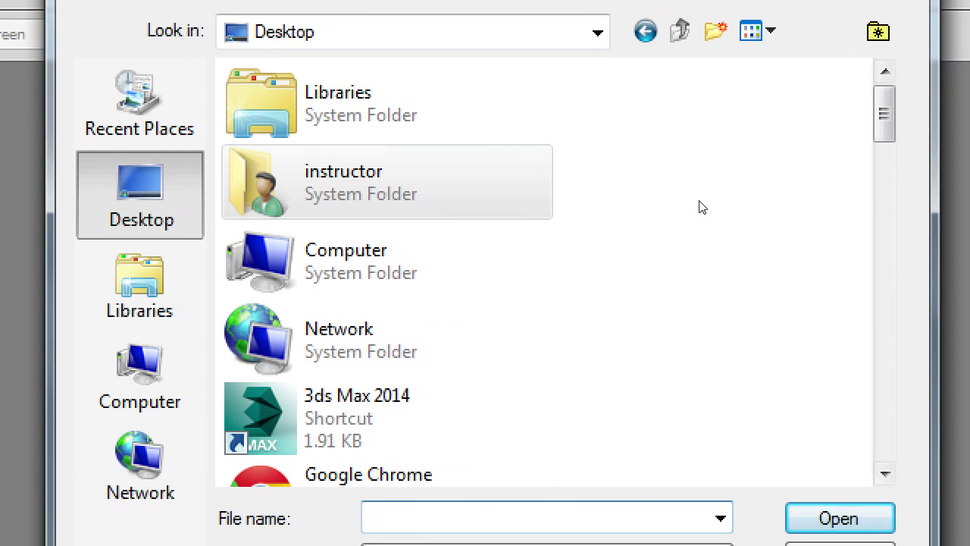
{"action": "left_click_drag", "start_coordinate": [705, 198], "coordinate": [790, 184]}
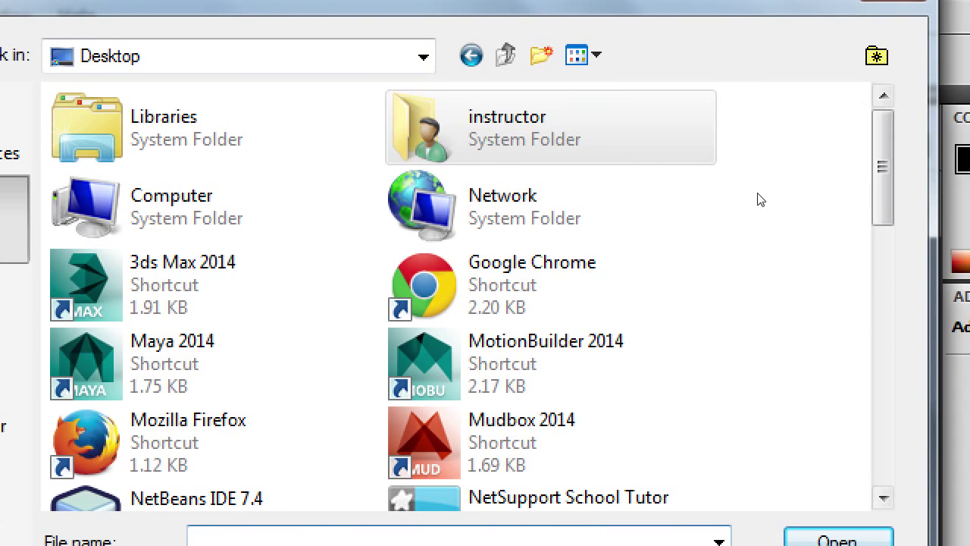
- Open icon512.png from the icons and splash folder on the Desktop
{"action": "scroll", "coordinate": [767, 200], "scroll_direction": "down", "scroll_amount": 3}
{"action": "scroll", "coordinate": [765, 214], "scroll_direction": "down", "scroll_amount": 4}
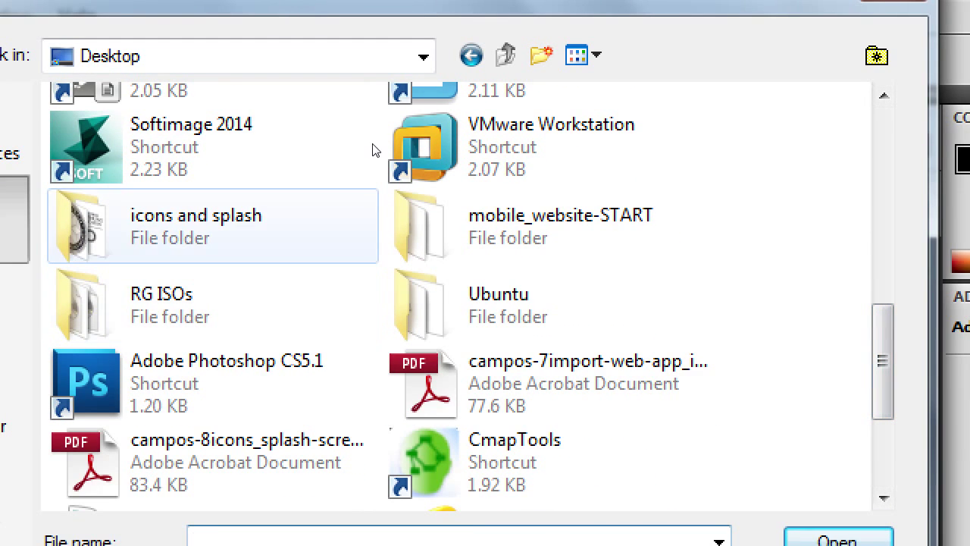
{"action": "left_click", "coordinate": [373, 199]}
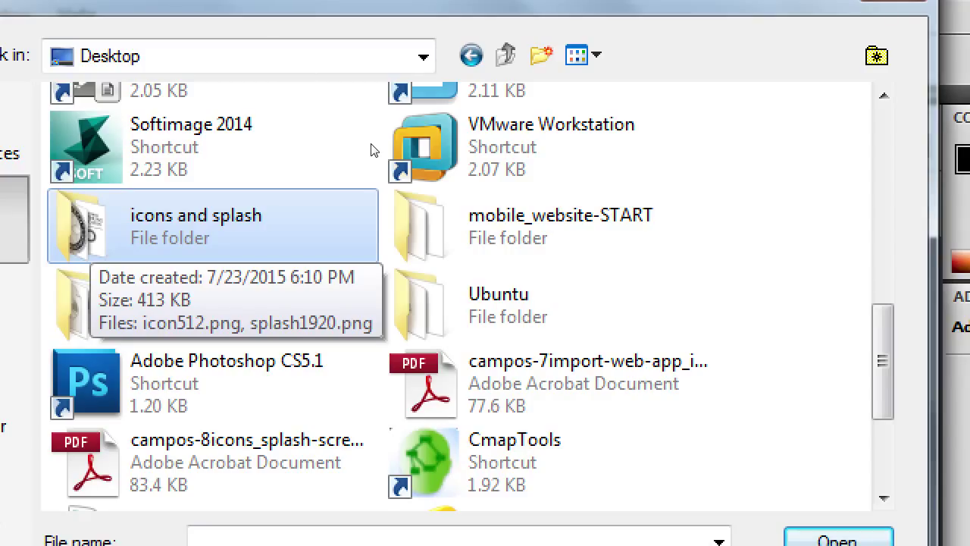
{"action": "key", "text": "Return"}
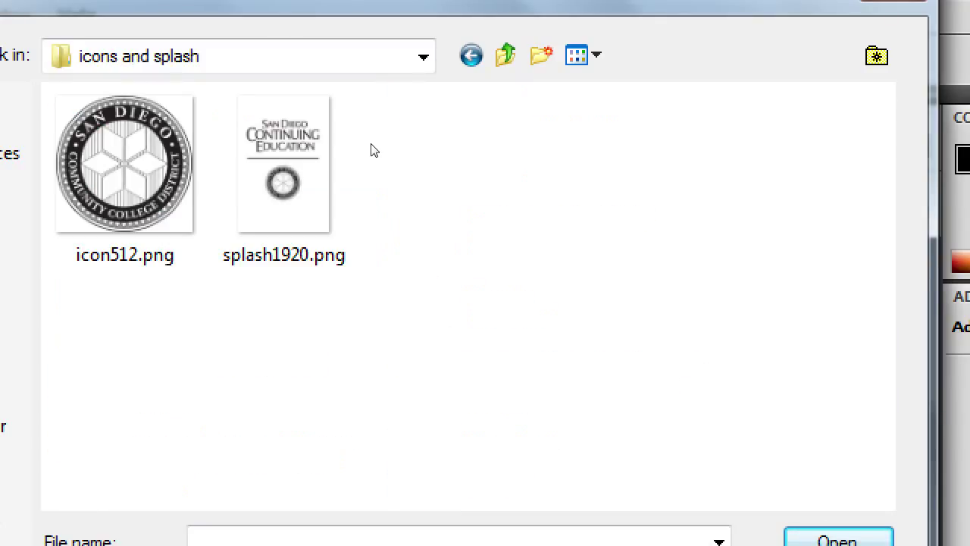
{"action": "key", "text": "Down"}
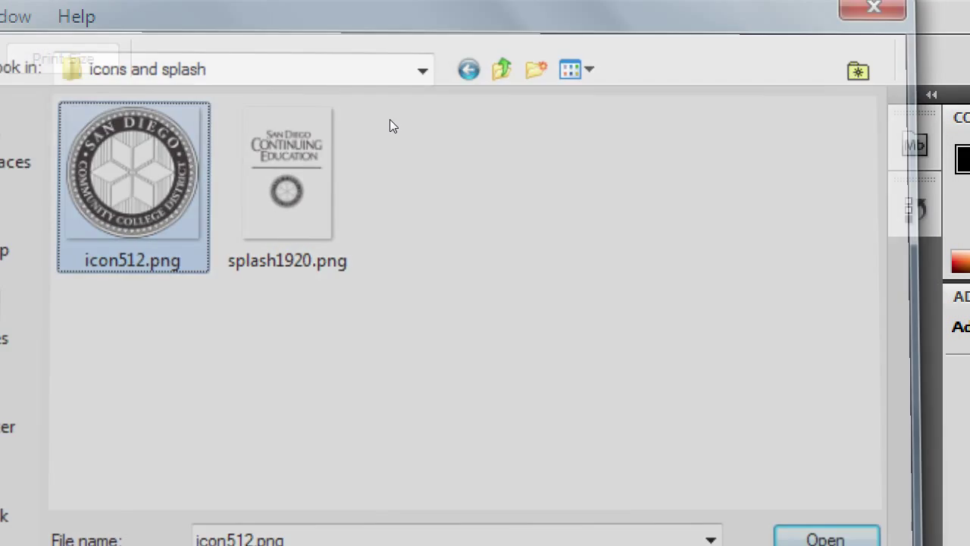
{"action": "key", "text": "Return"}
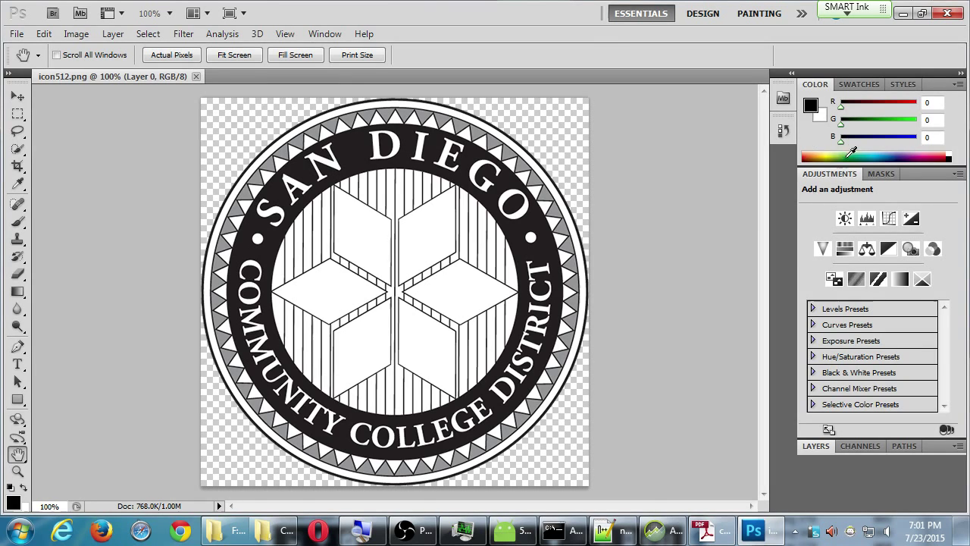
- Collapse the adjustments and expand the layers display for the icon image
{"action": "left_click", "coordinate": [825, 174]}
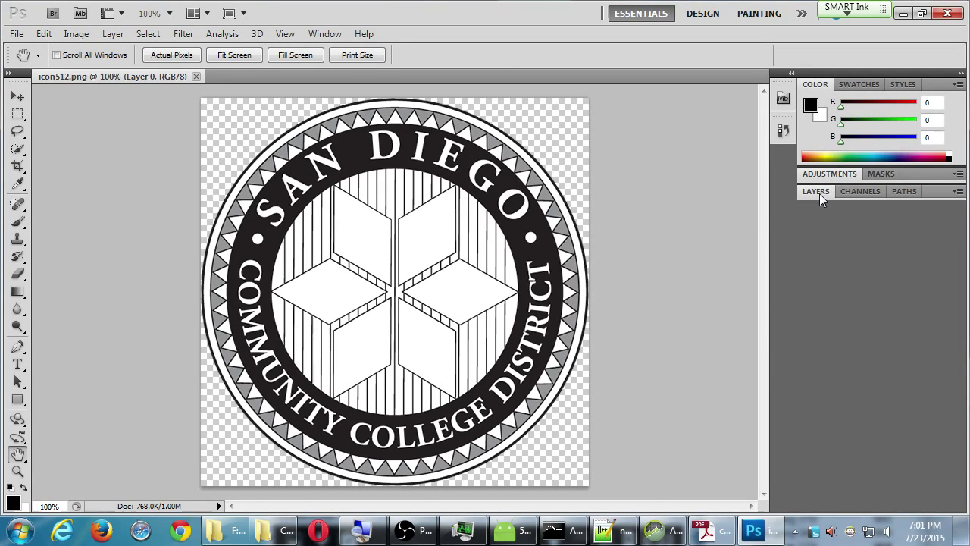
{"action": "left_click", "coordinate": [819, 194]}
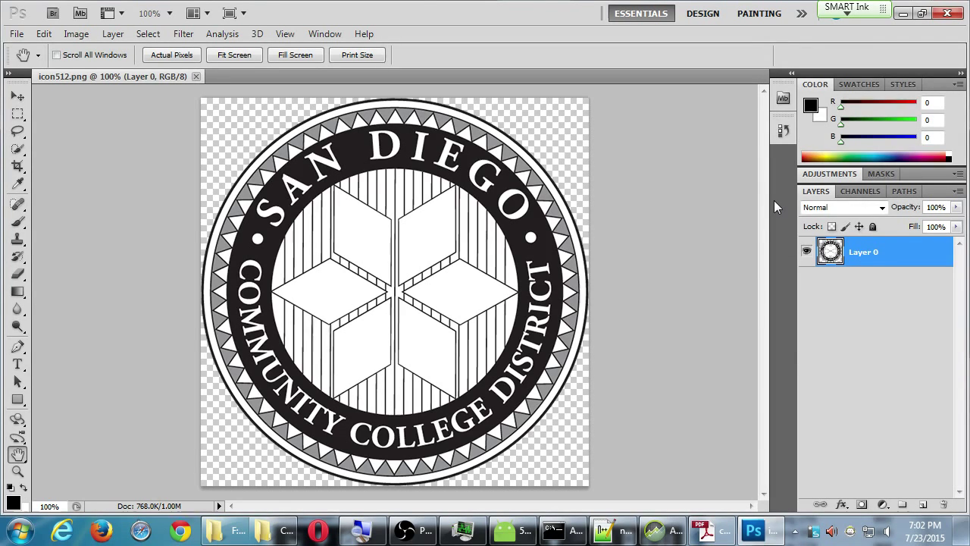
- Flatten the icon image to replace its transparent areas with white, and undo the flattening
{"action": "key", "text": "alt+l"}
{"action": "key", "text": "f"}
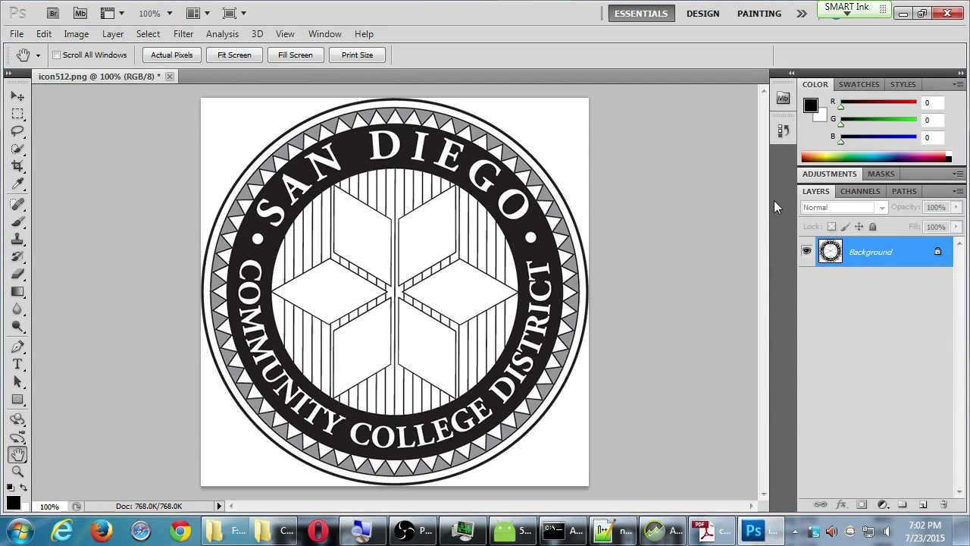
{"action": "key", "text": "ctrl+z"}
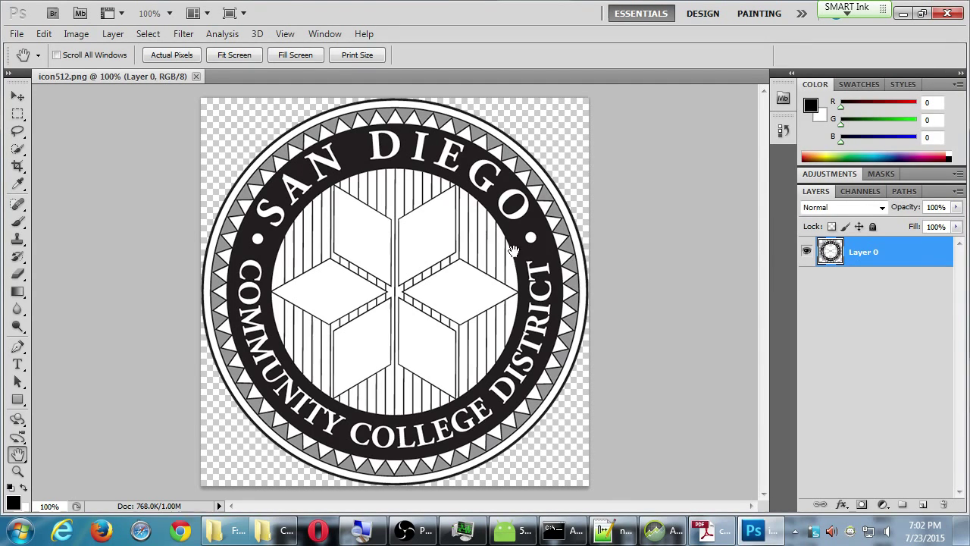
- Switch to Android Device Monitor, refresh the phone's screen capture to examine the home screen icon shapes, and return to Photoshop
{"action": "left_click", "coordinate": [663, 530]}
{"action": "left_click_drag", "start_coordinate": [561, 477], "coordinate": [593, 175]}
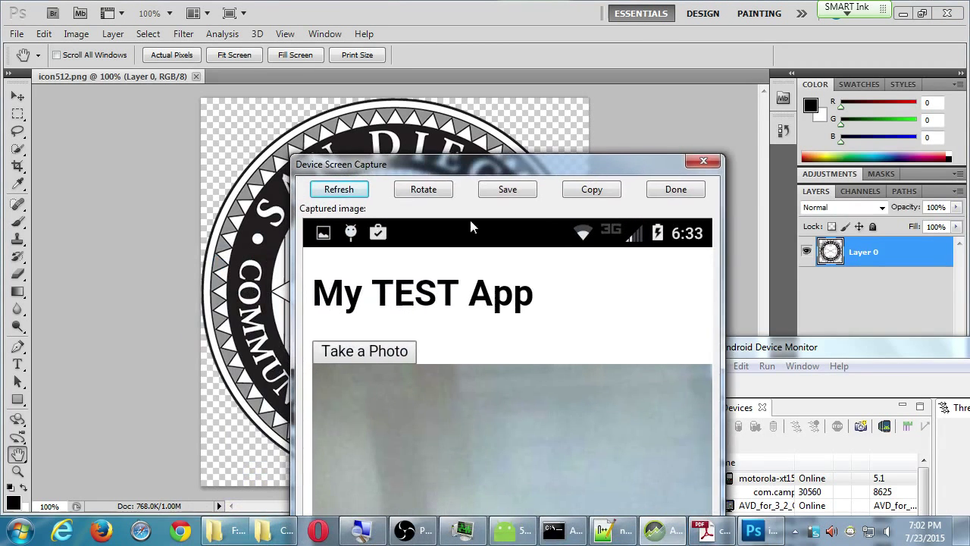
{"action": "left_click", "coordinate": [339, 189]}
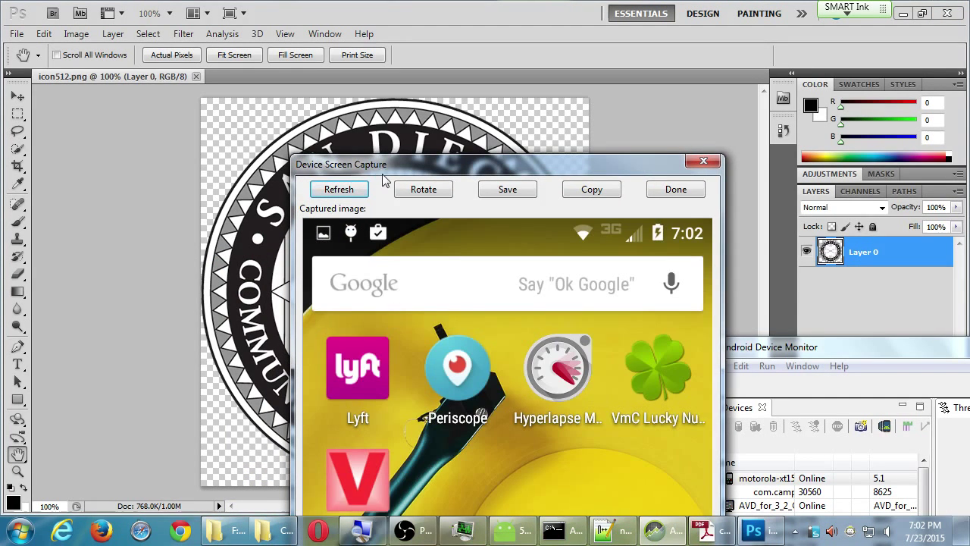
{"action": "left_click_drag", "start_coordinate": [384, 170], "coordinate": [386, 99]}
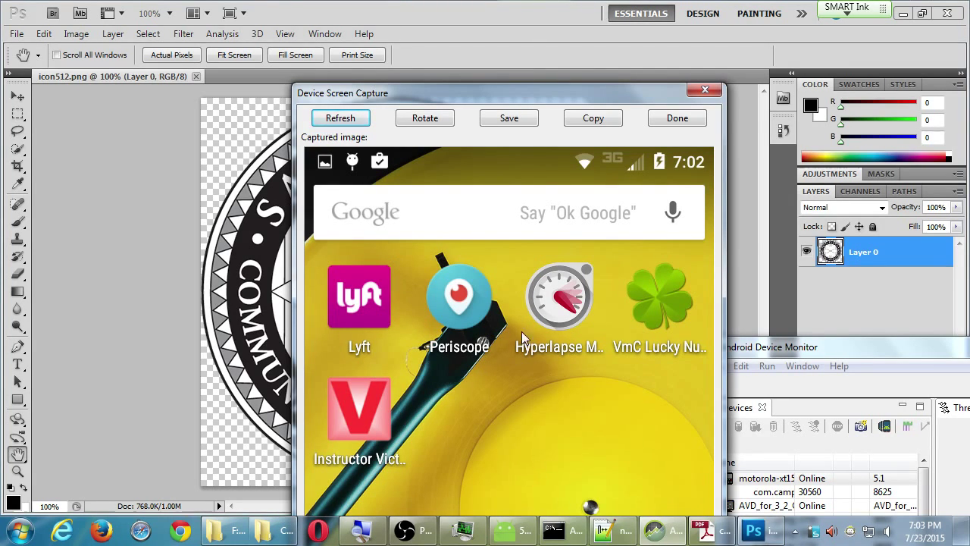
{"action": "left_click_drag", "start_coordinate": [551, 103], "coordinate": [584, 428]}
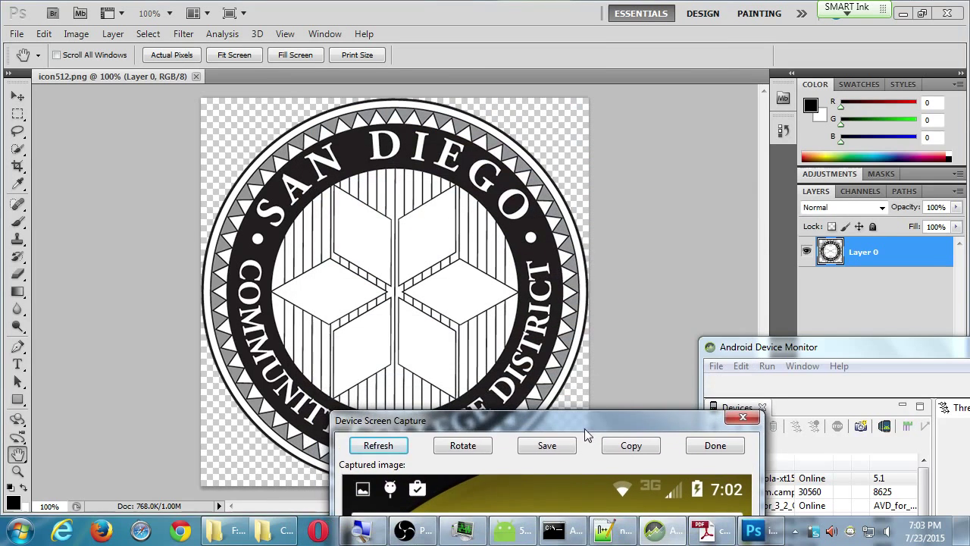
{"action": "left_click", "coordinate": [466, 11]}
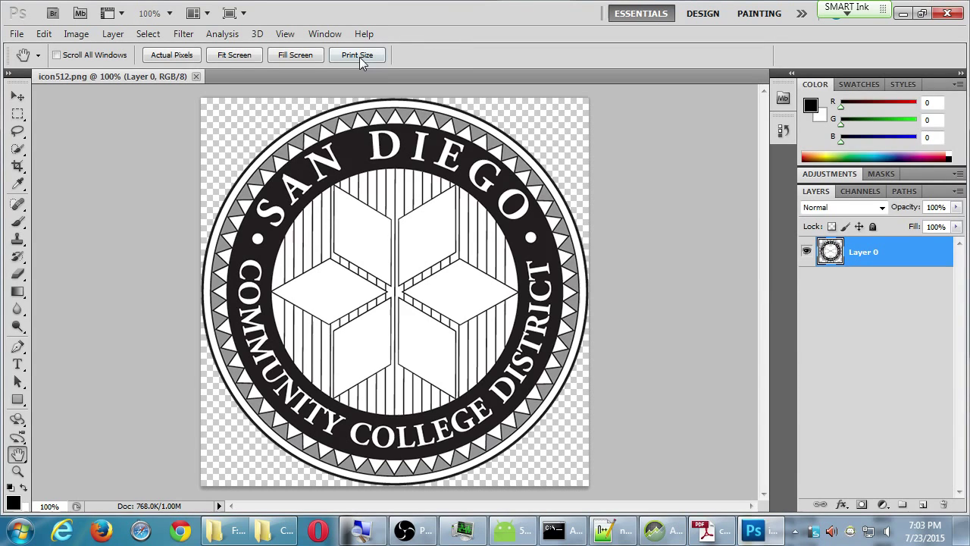
- Start Save for Web & Devices for the icon image and choose the PNG-24 preset
{"action": "left_click", "coordinate": [16, 35]}
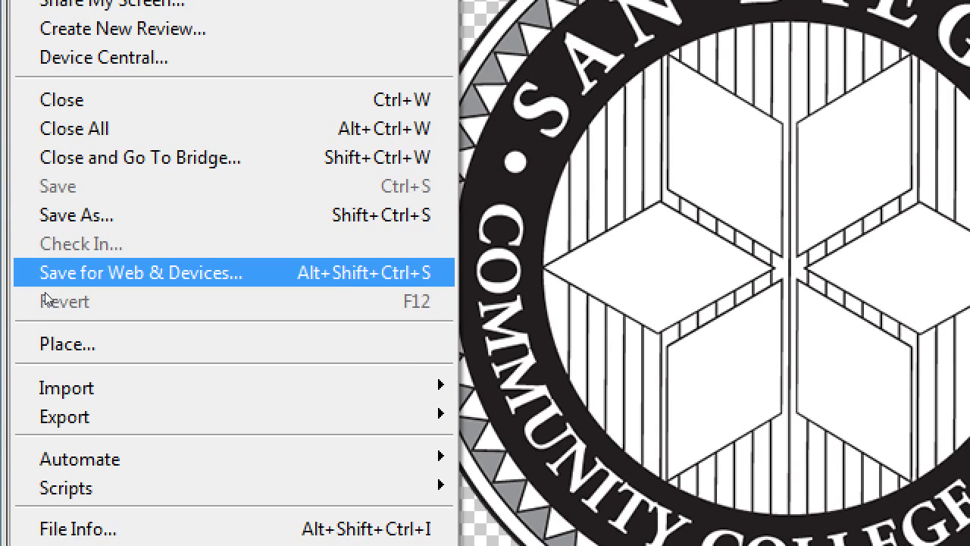
{"action": "left_click", "coordinate": [44, 291]}
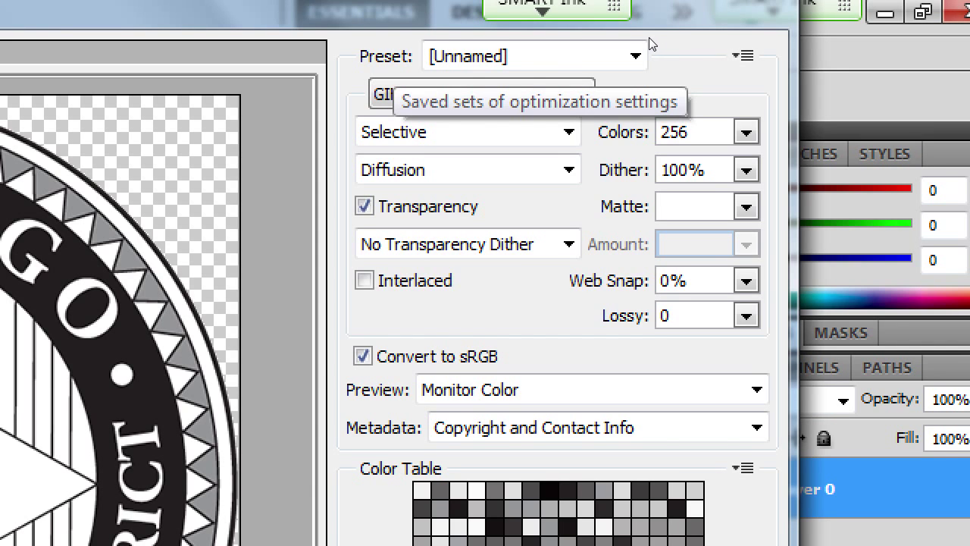
{"action": "left_click", "coordinate": [635, 56]}
{"action": "key", "text": "Up"}
{"action": "key", "text": "Up"}
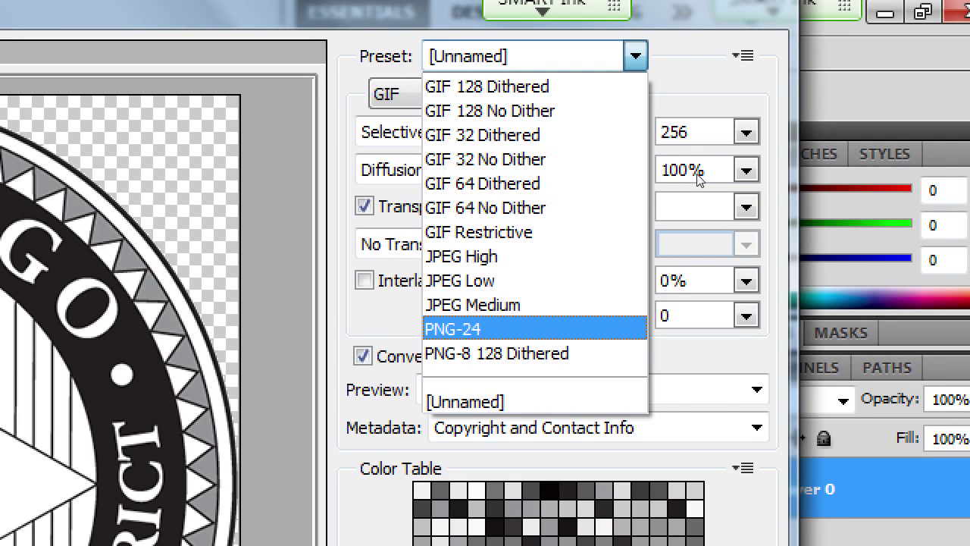
{"action": "key", "text": "Return"}
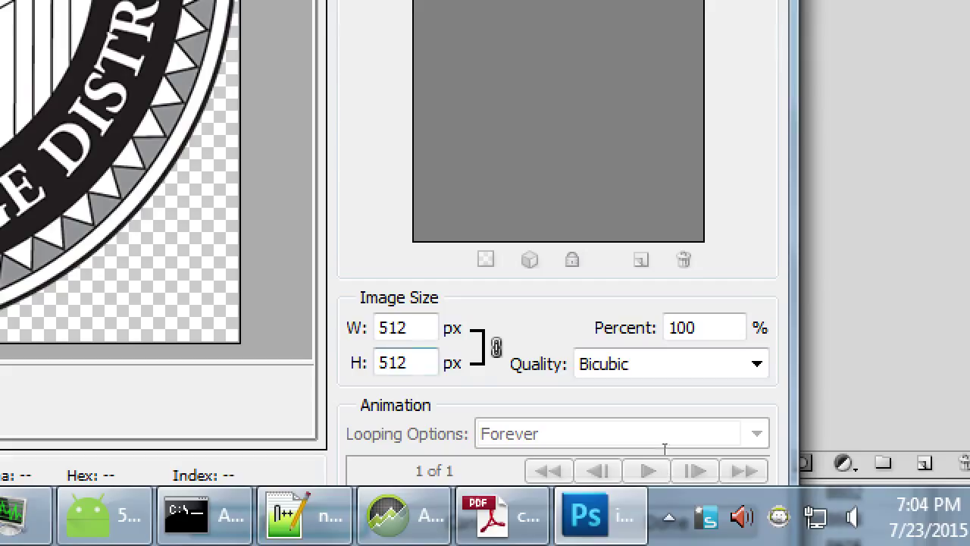
- Set the exported image's width to 192 px with proportions kept
{"action": "key", "text": "Tab"}
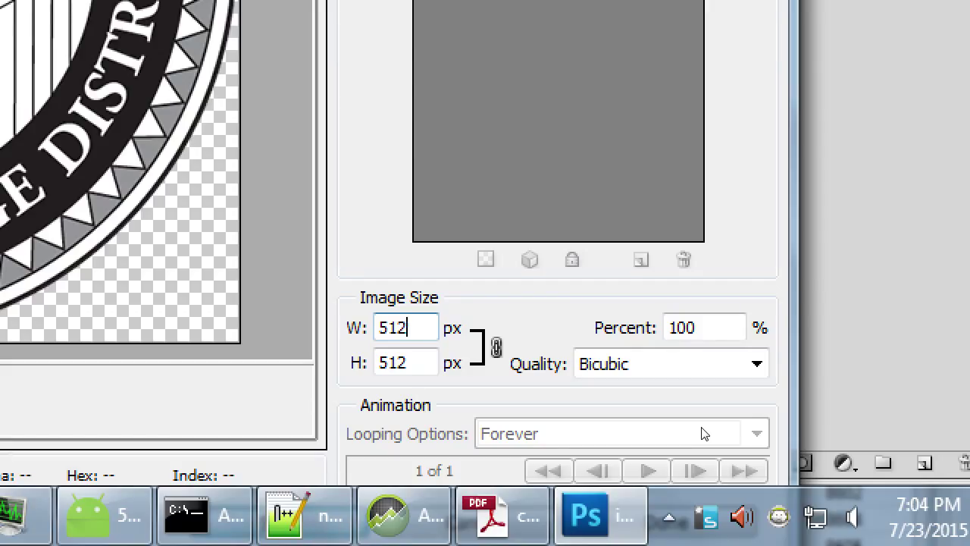
{"action": "key", "text": "BackSpace"}
{"action": "key", "text": "BackSpace"}
{"action": "key", "text": "BackSpace"}
{"action": "type", "text": "1"}
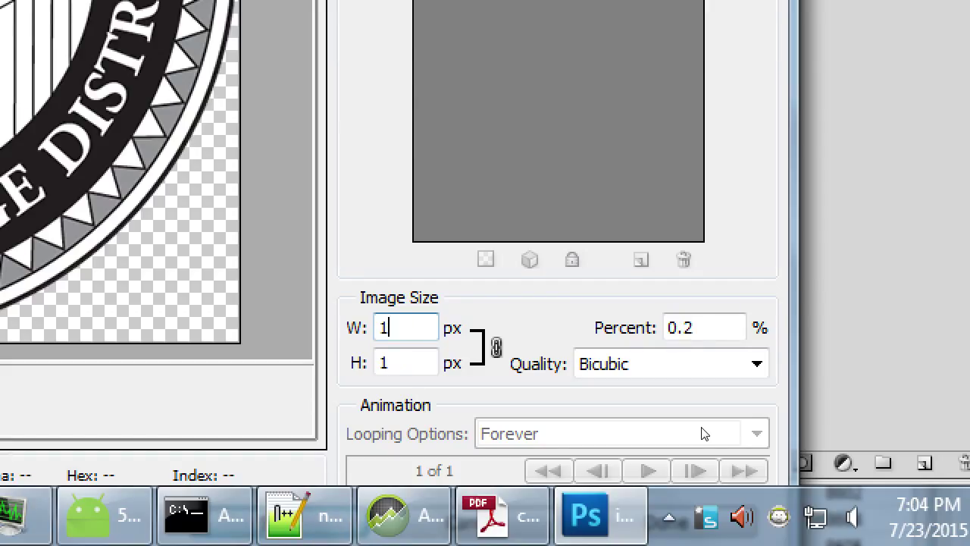
{"action": "type", "text": "92"}
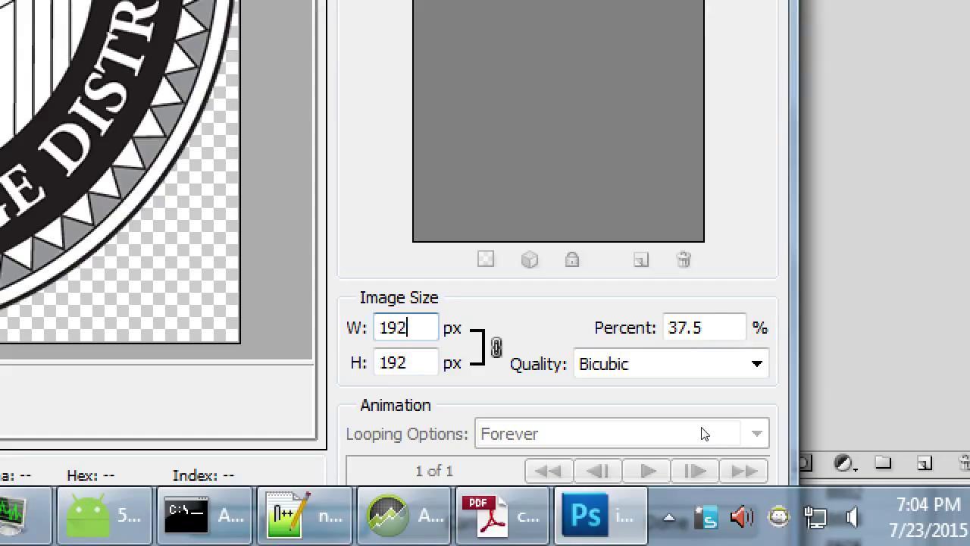
{"action": "key", "text": "Tab"}
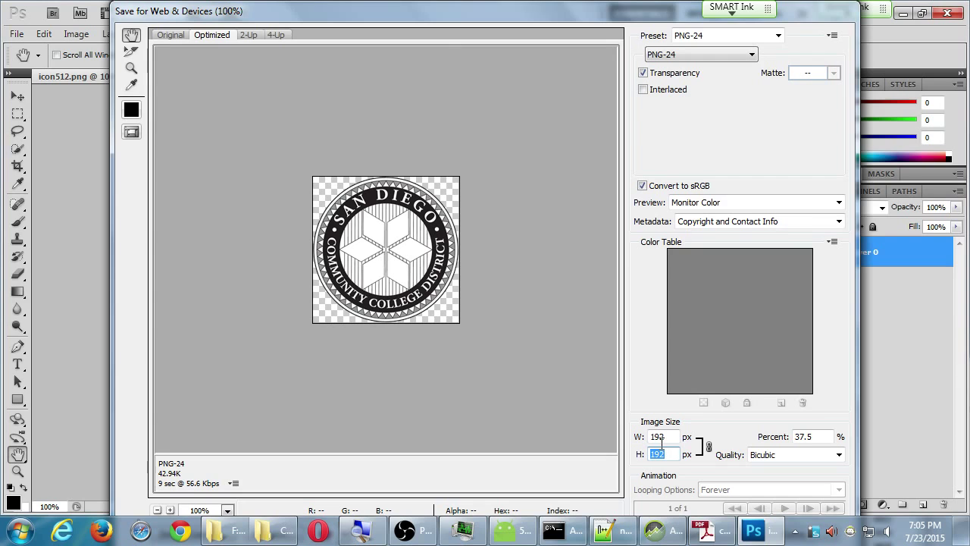
- Start saving the optimized PNG and set its save location to the KINGSTON (F:) drive
{"action": "left_click_drag", "start_coordinate": [545, 16], "coordinate": [540, 12]}
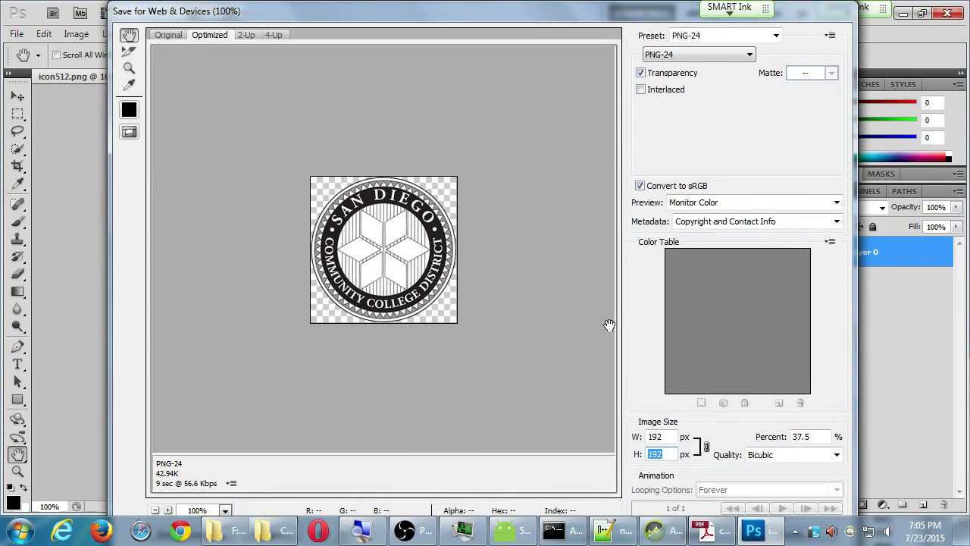
{"action": "left_click", "coordinate": [680, 494]}
{"action": "left_click_drag", "start_coordinate": [539, 14], "coordinate": [530, 6]}
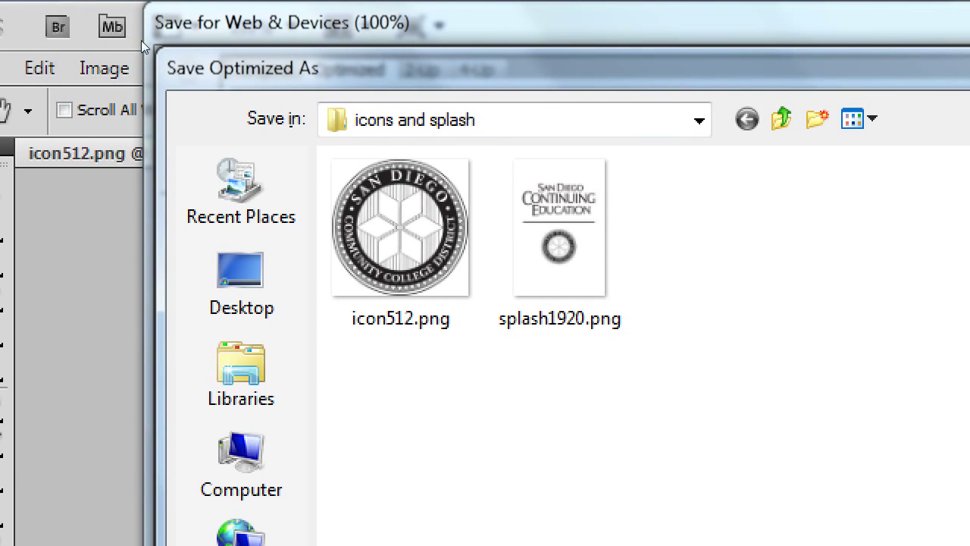
{"action": "left_click", "coordinate": [204, 66]}
{"action": "key", "text": "F4"}
{"action": "key", "text": "Down"}
{"action": "key", "text": "Down"}
{"action": "key", "text": "Down"}
{"action": "key", "text": "Down"}
{"action": "key", "text": "Down"}
{"action": "key", "text": "Down"}
{"action": "key", "text": "Down"}
{"action": "key", "text": "Down"}
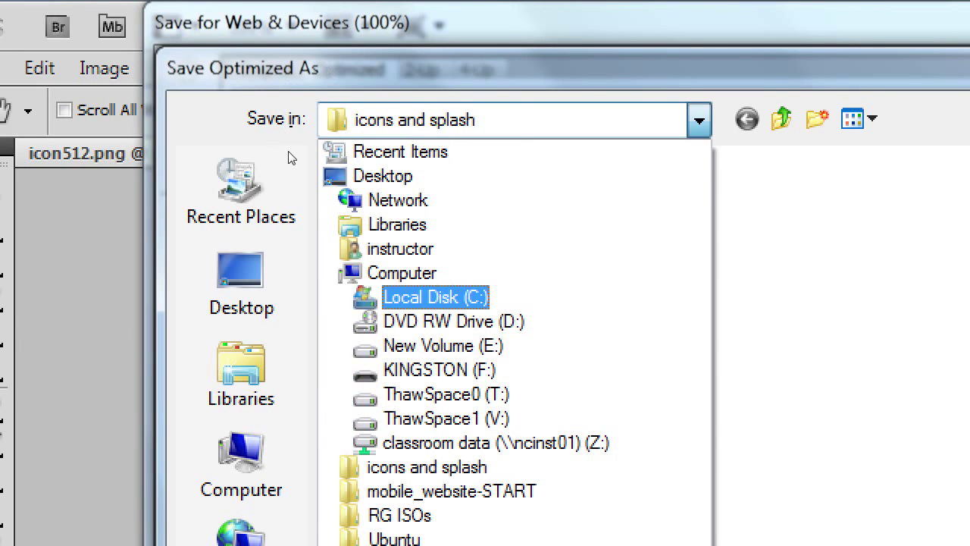
{"action": "key", "text": "Down"}
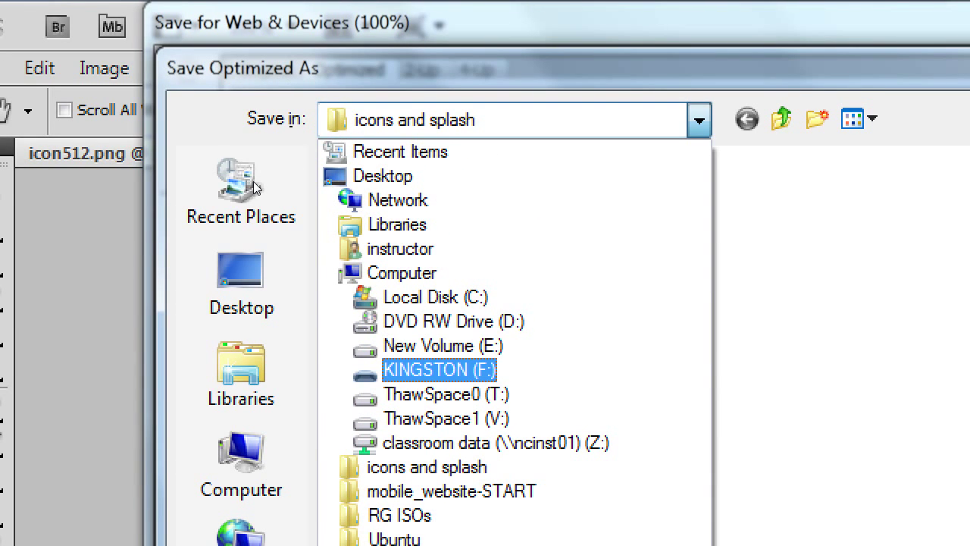
{"action": "key", "text": "Return"}
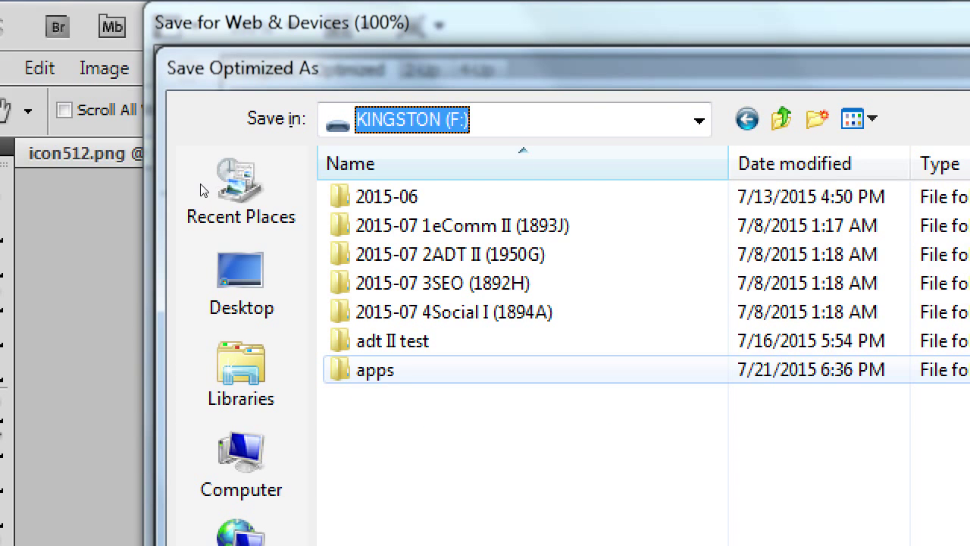
- Set the save location to the apps > basic > res > android folder on the KINGSTON (F:) drive
{"action": "key", "text": "Tab"}
{"action": "key", "text": "Return"}
{"action": "key", "text": "Tab"}
{"action": "key", "text": "Tab"}
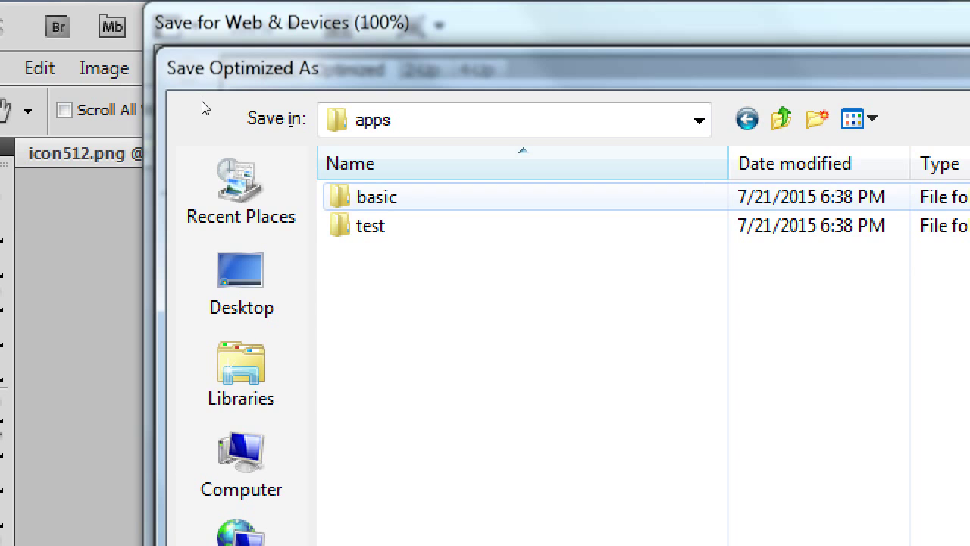
{"action": "key", "text": "Return"}
{"action": "key", "text": "Down"}
{"action": "key", "text": "Down"}
{"action": "key", "text": "Down"}
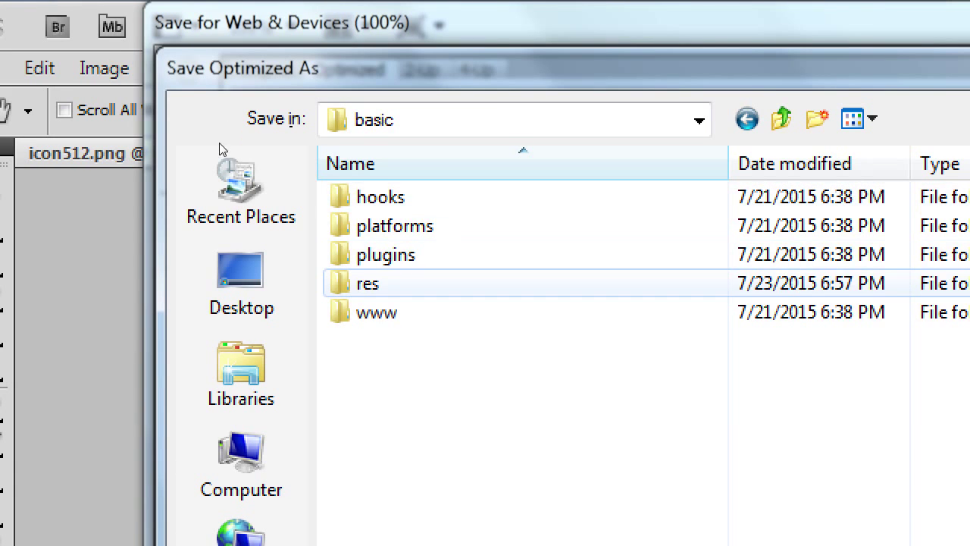
{"action": "key", "text": "Return"}
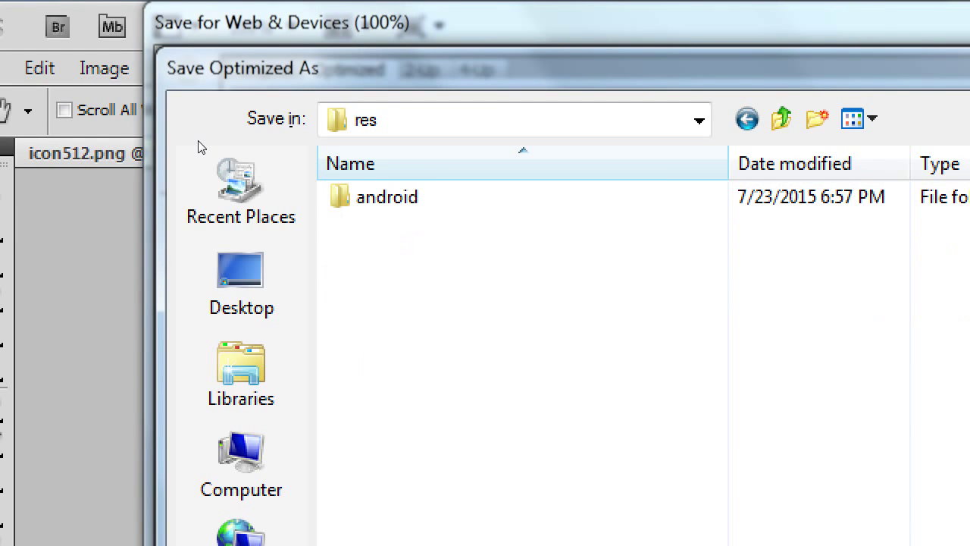
{"action": "key", "text": "Down"}
{"action": "key", "text": "Return"}
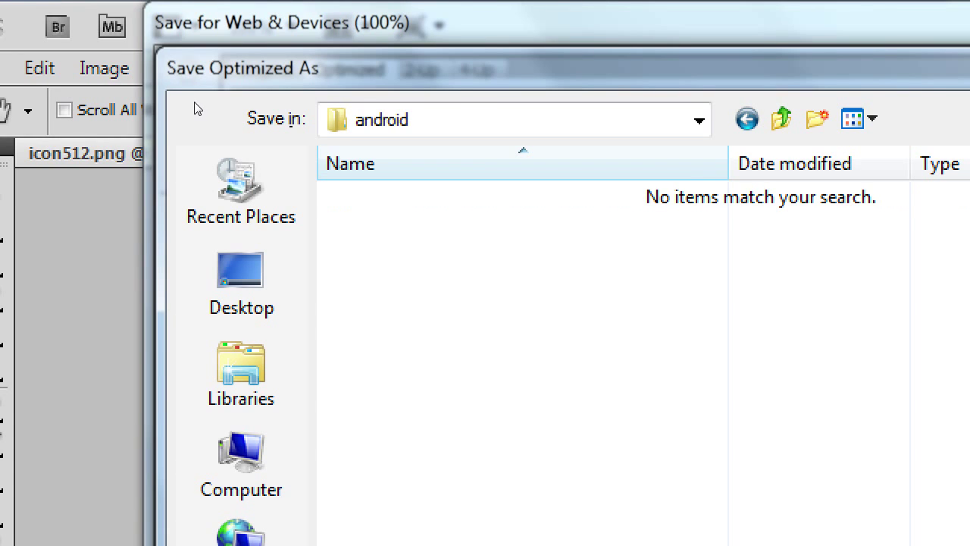
- Review the save location's folder hierarchy from the KINGSTON (F:) drive down to the android folder
{"action": "key", "text": "F4"}
{"action": "key", "text": "Down"}
{"action": "key", "text": "Down"}
{"action": "key", "text": "Down"}
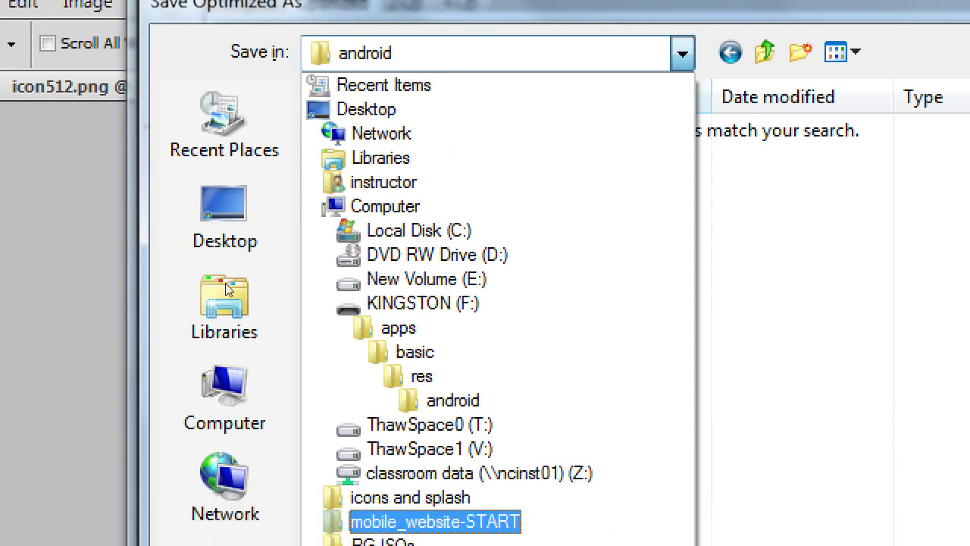
{"action": "key", "text": "Up"}
{"action": "key", "text": "Up"}
{"action": "key", "text": "Up"}
{"action": "key", "text": "Up"}
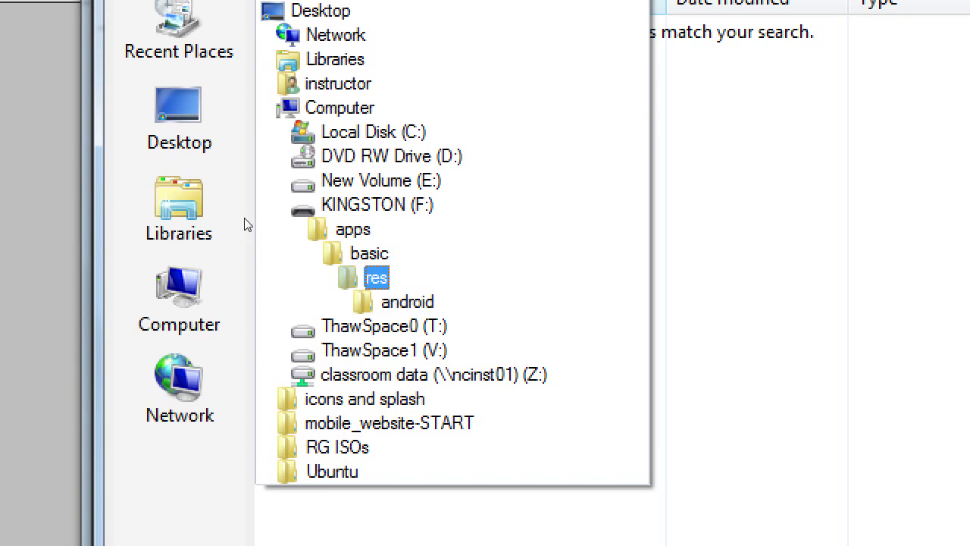
{"action": "key", "text": "Up"}
{"action": "key", "text": "Up"}
{"action": "key", "text": "Up"}
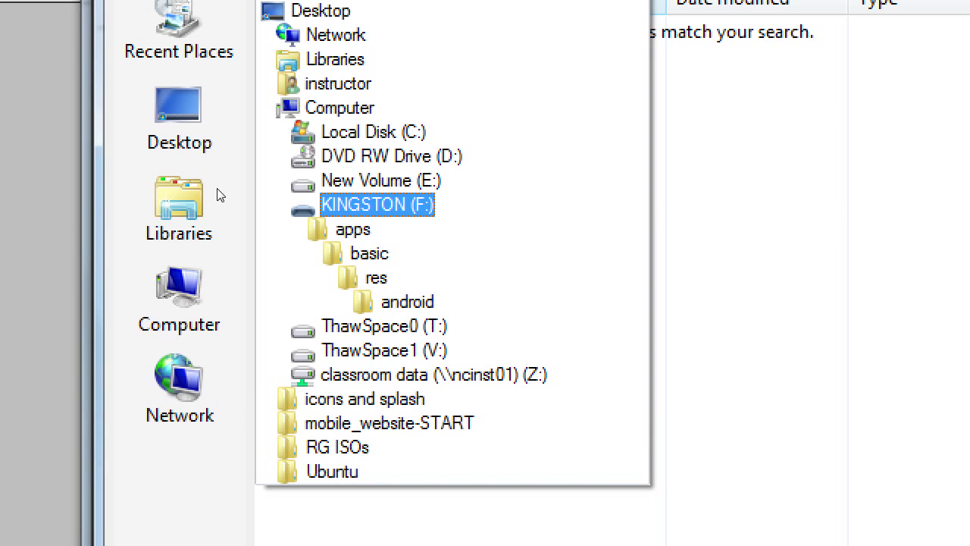
{"action": "key", "text": "Down"}
{"action": "key", "text": "Down"}
{"action": "key", "text": "Down"}
{"action": "key", "text": "Down"}
{"action": "key", "text": "Up"}
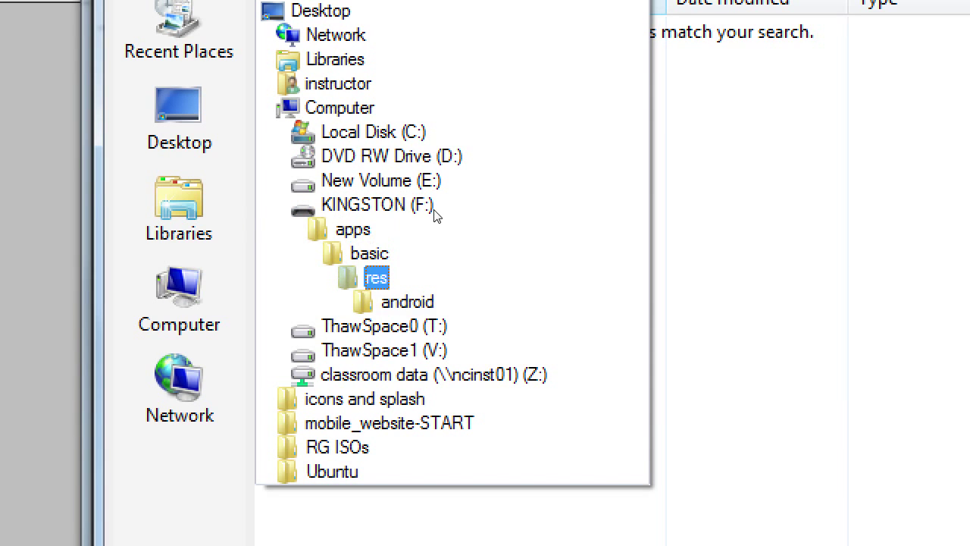
{"action": "key", "text": "Return"}
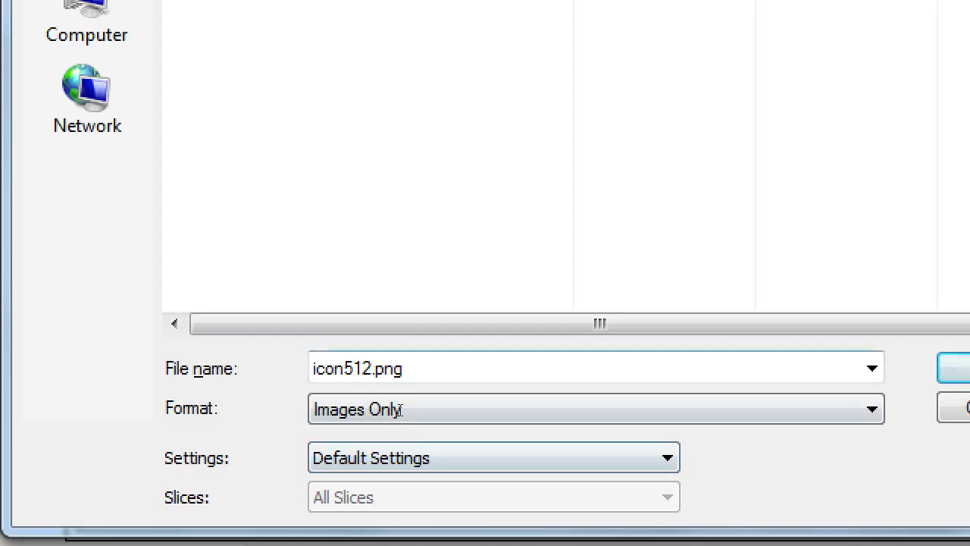
- Name the exported file icon192.png and save it
{"action": "key", "text": "alt+n"}
{"action": "key", "text": "BackSpace"}
{"action": "type", "text": "icon192"}
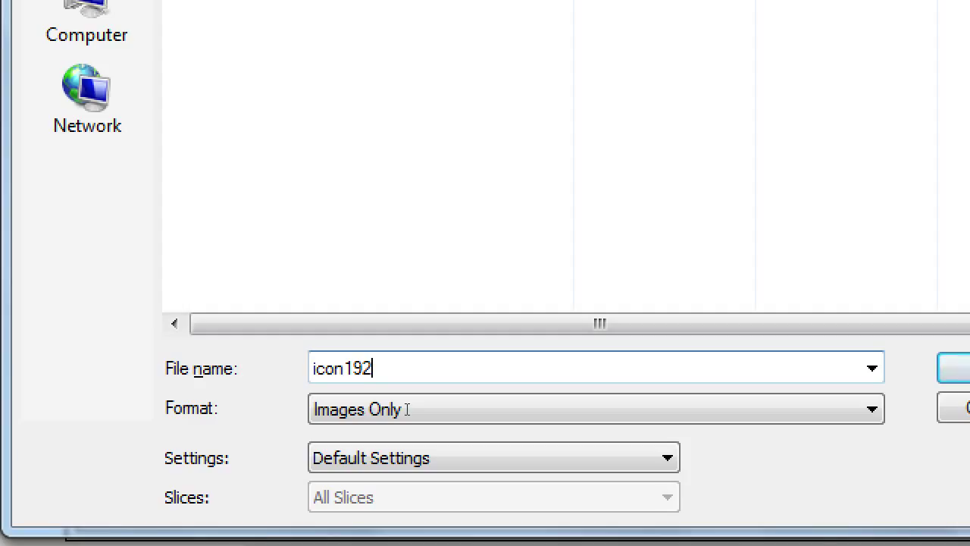
{"action": "type", "text": ".png"}
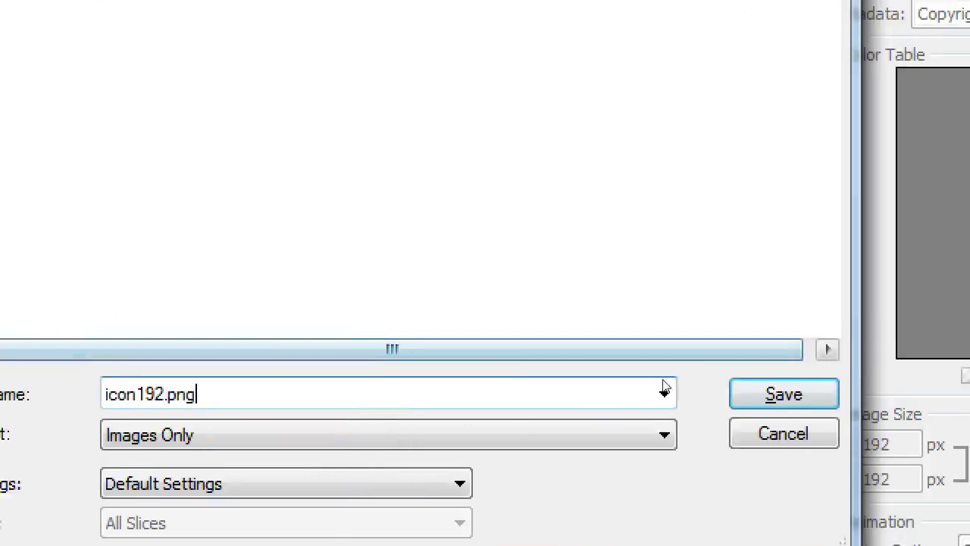
{"action": "key", "text": "Return"}
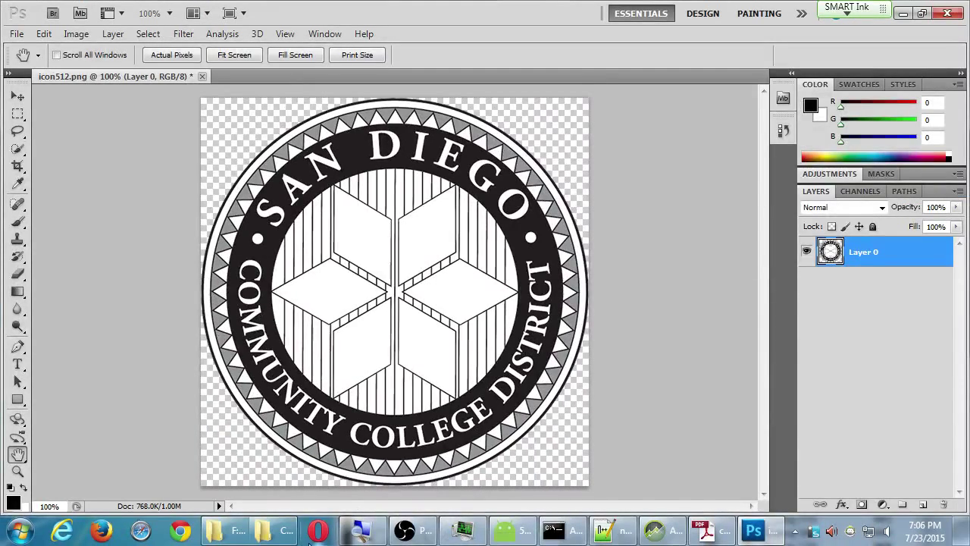
- Switch to the android folder in Windows Explorer, view the exported icon as a large thumbnail, and return to Photoshop
{"action": "left_click", "coordinate": [273, 531]}
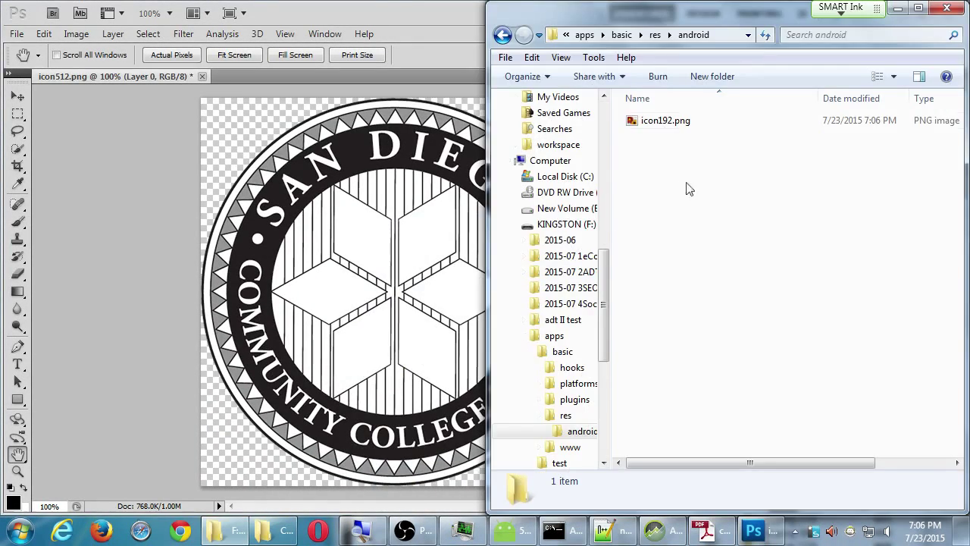
{"action": "left_click", "coordinate": [893, 76]}
{"action": "left_click", "coordinate": [893, 46]}
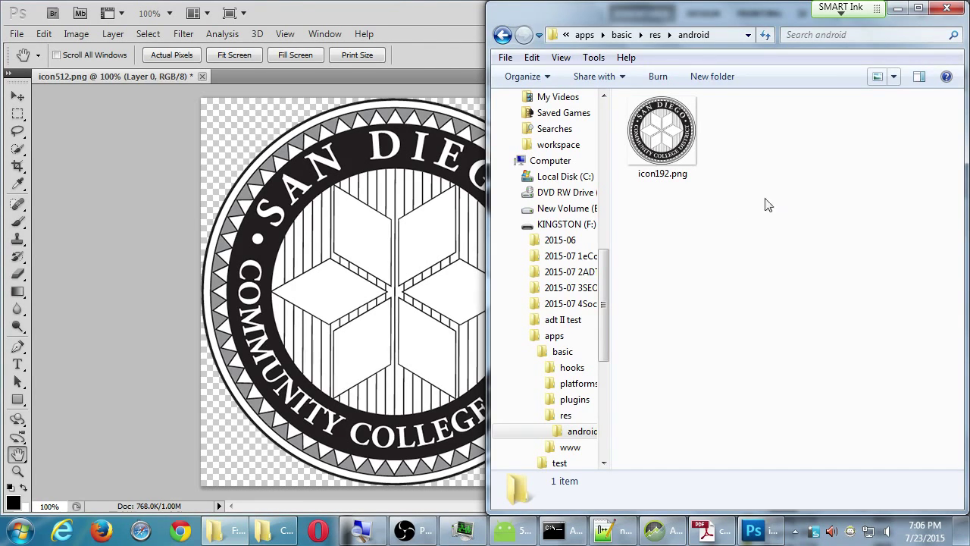
{"action": "left_click", "coordinate": [442, 35]}
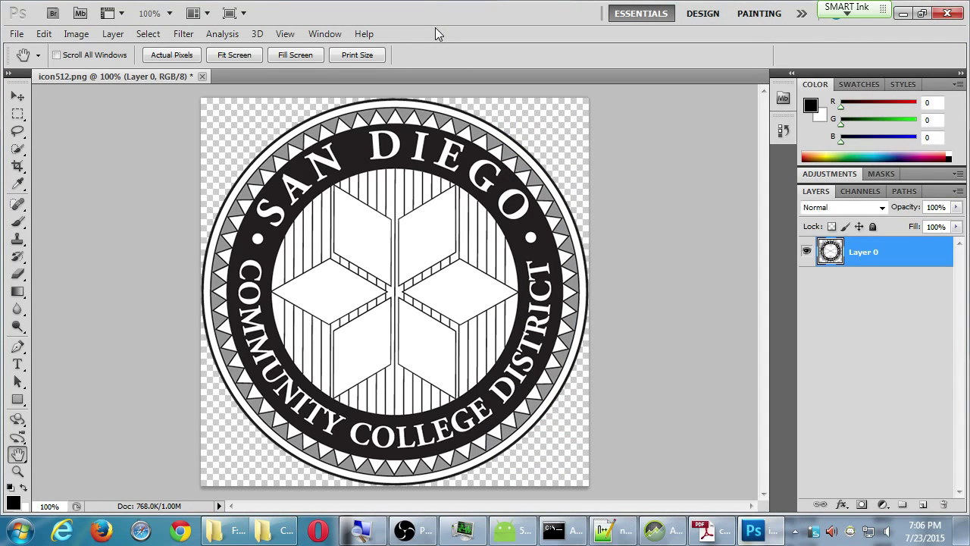
- Reopen Save for Web & Devices, set the image width to 144 px with proportions kept, and proceed to saving
{"action": "left_click", "coordinate": [16, 33]}
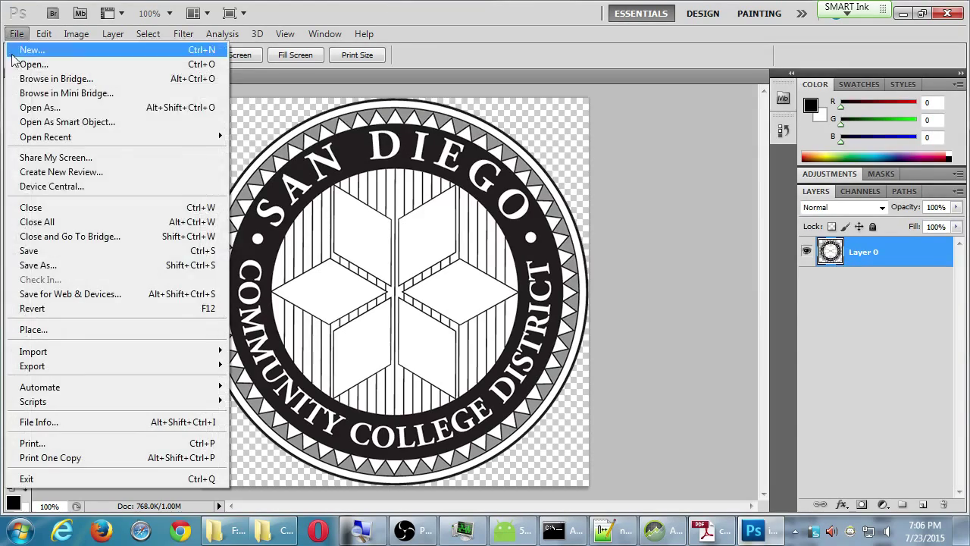
{"action": "left_click", "coordinate": [95, 294]}
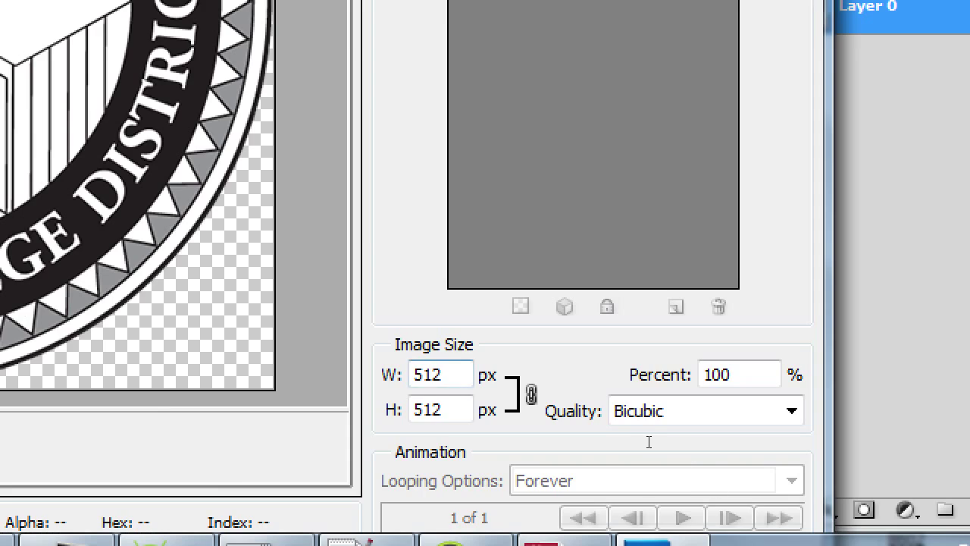
{"action": "key", "text": "Tab"}
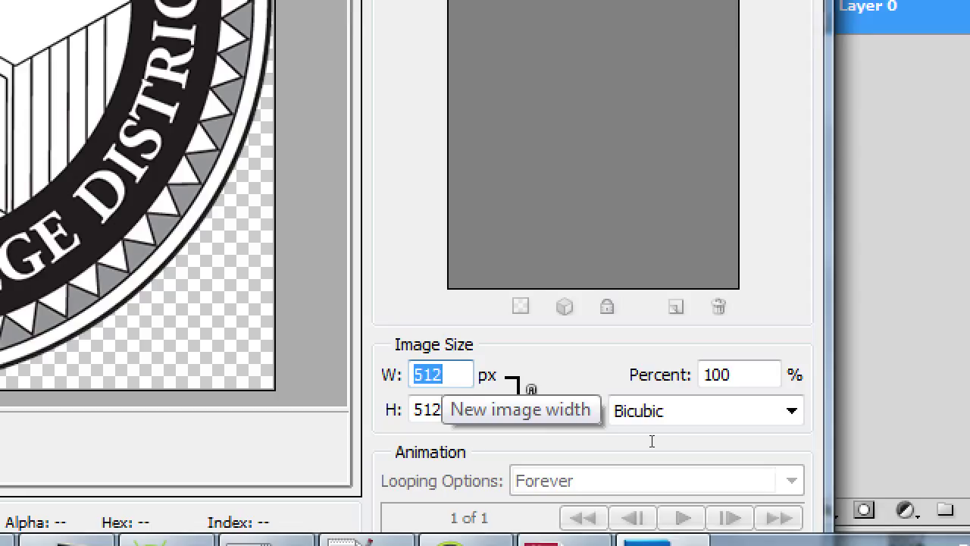
{"action": "type", "text": "144"}
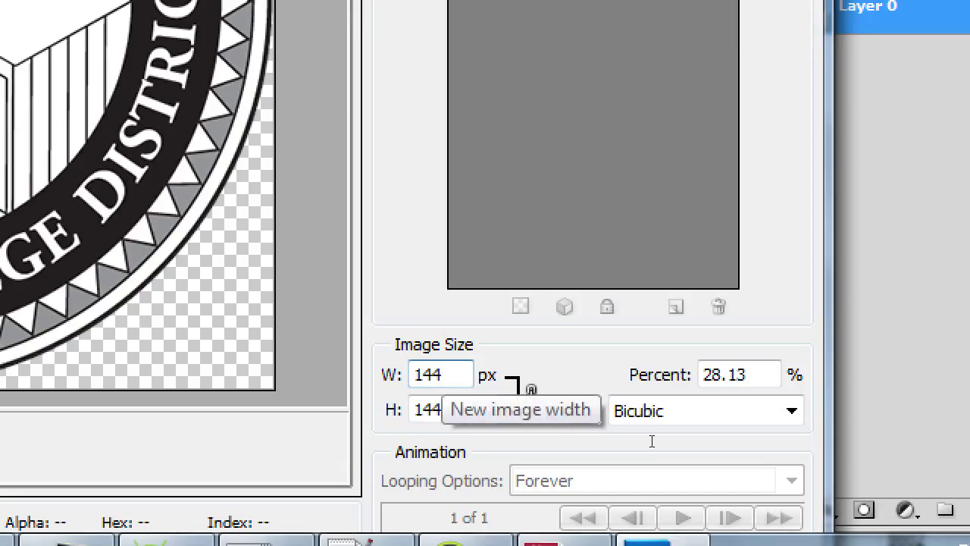
{"action": "key", "text": "Tab"}
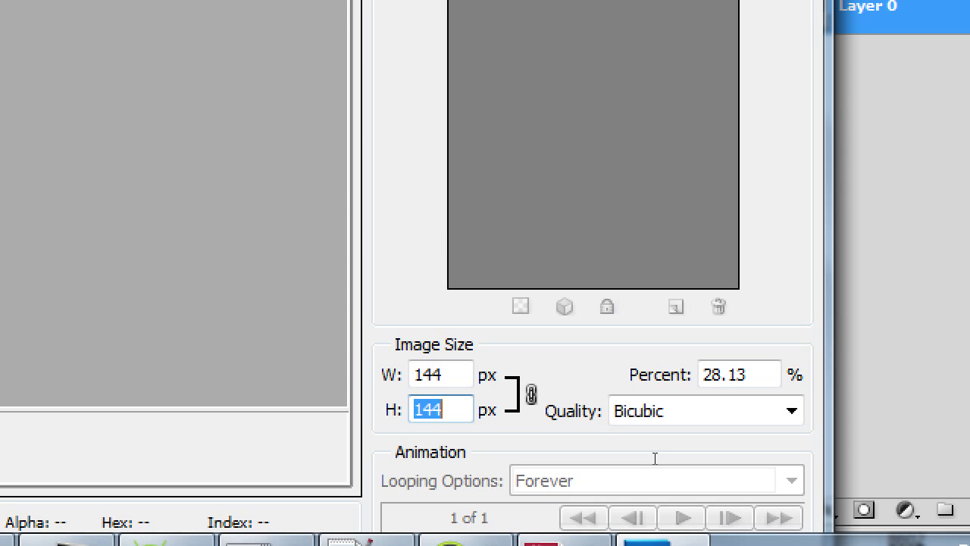
{"action": "key", "text": "Return"}
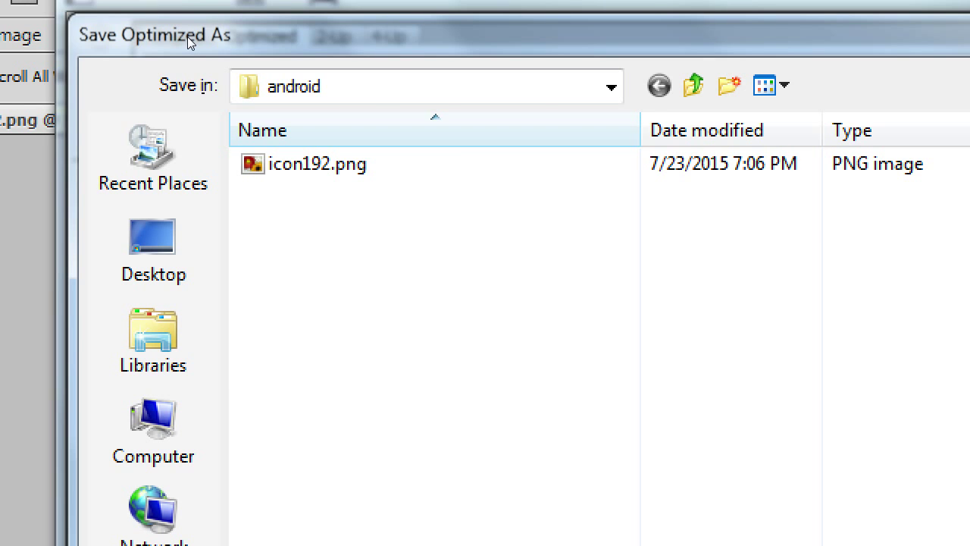
- Name the 144 px export icon144.png and save it in the android folder
{"action": "key", "text": "End"}
{"action": "key", "text": "Left"}
{"action": "key", "text": "Left"}
{"action": "key", "text": "Left"}
{"action": "key", "text": "Left"}
{"action": "key", "text": "shift+Left"}
{"action": "key", "text": "shift+Left"}
{"action": "key", "text": "shift+Left"}
{"action": "type", "text": "144"}
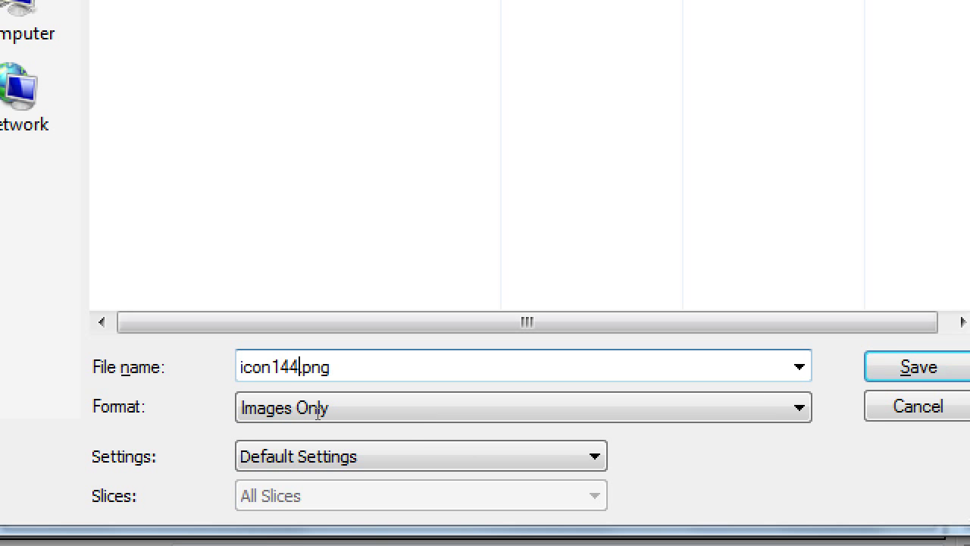
{"action": "key", "text": "ctrl+a"}
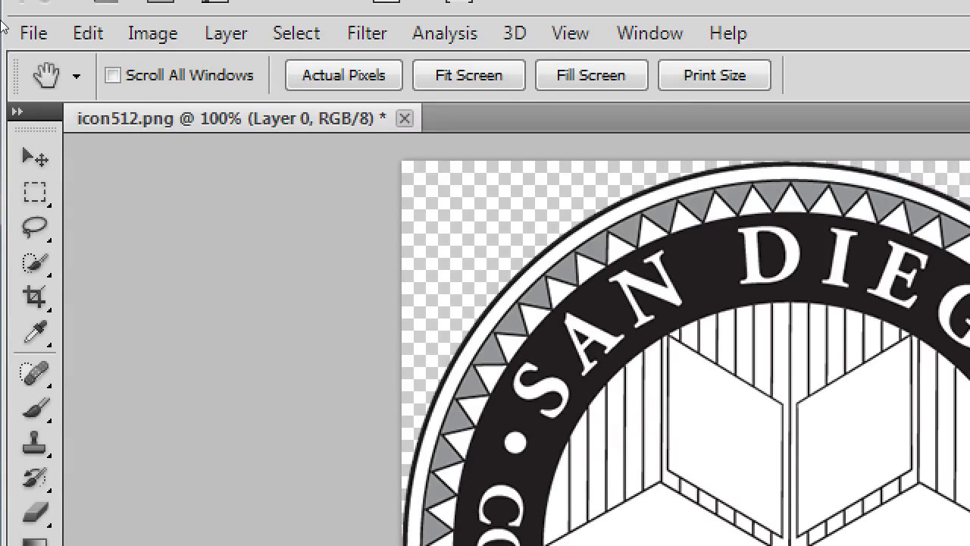
- Start another Save for Web & Devices export at 96 px wide with proportions kept, and proceed to saving
{"action": "left_click", "coordinate": [30, 32]}
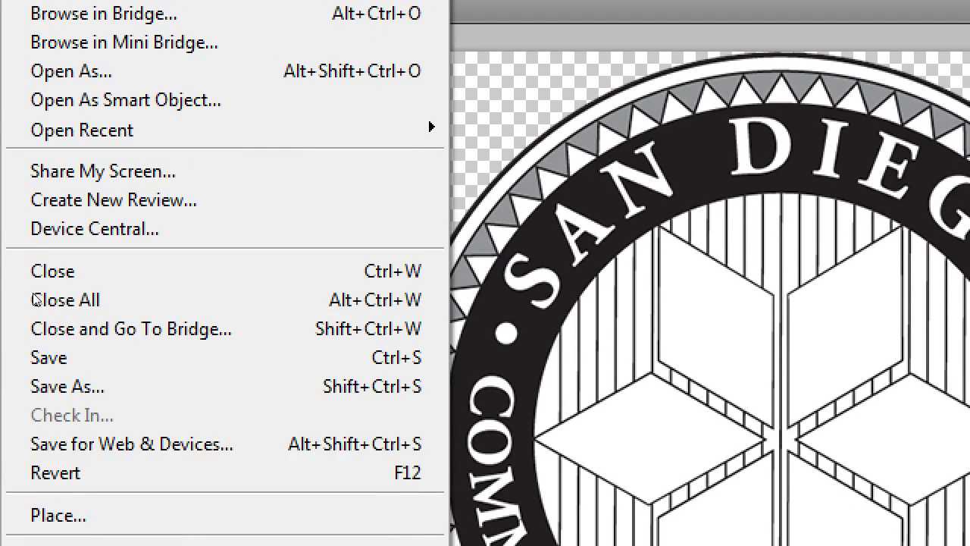
{"action": "key", "text": "Return"}
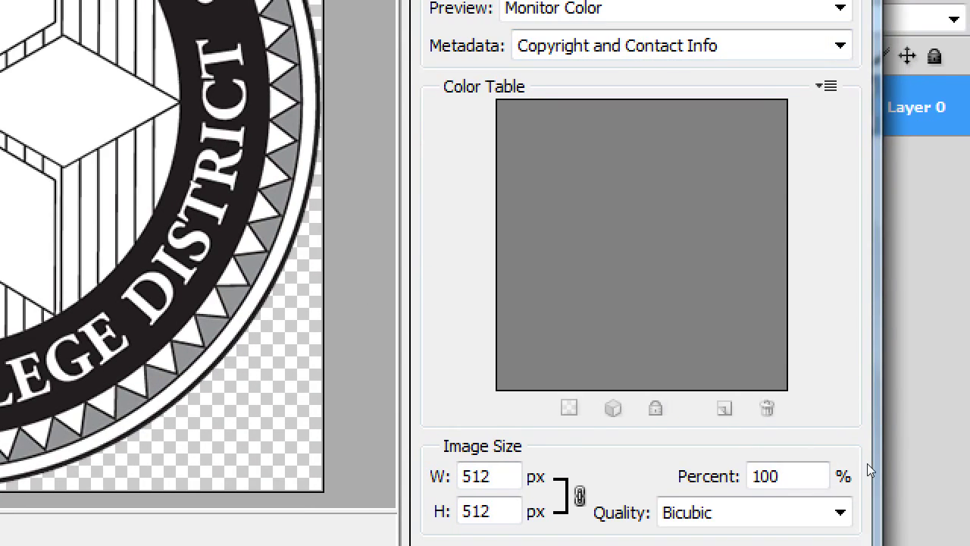
{"action": "key", "text": "Tab"}
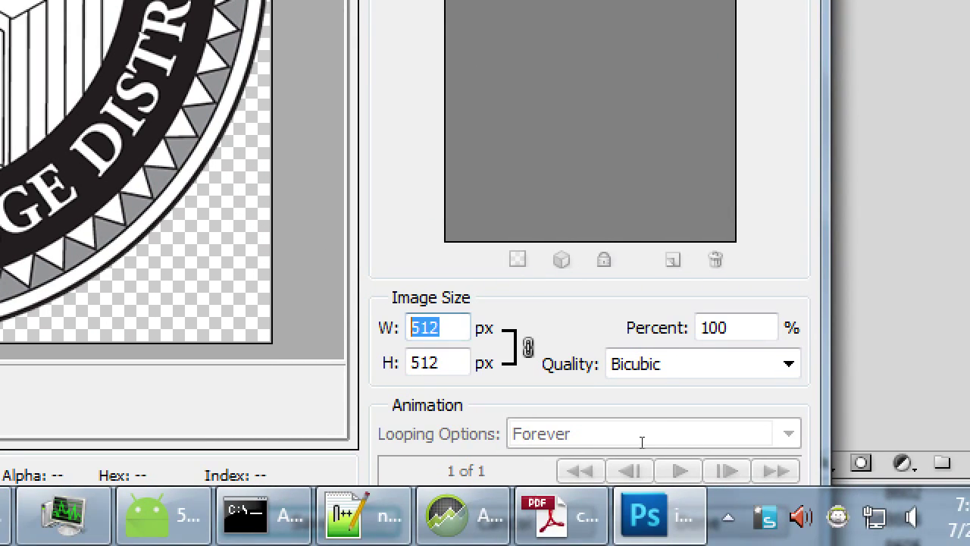
{"action": "type", "text": "96"}
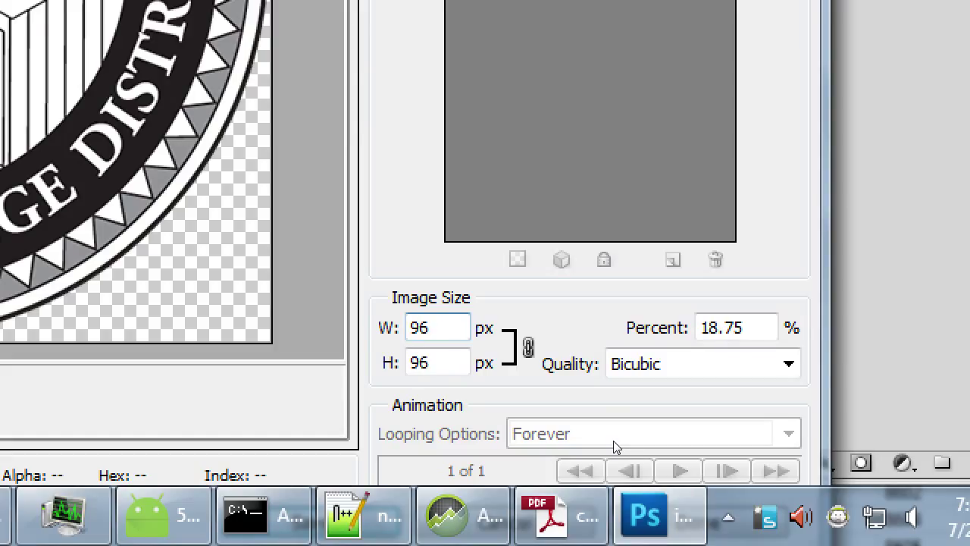
{"action": "key", "text": "Tab"}
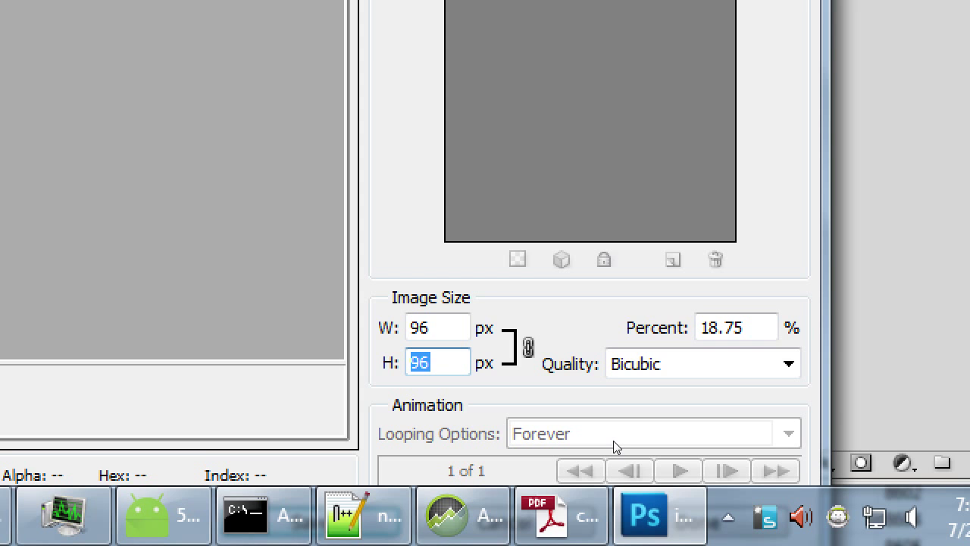
{"action": "key", "text": "Return"}
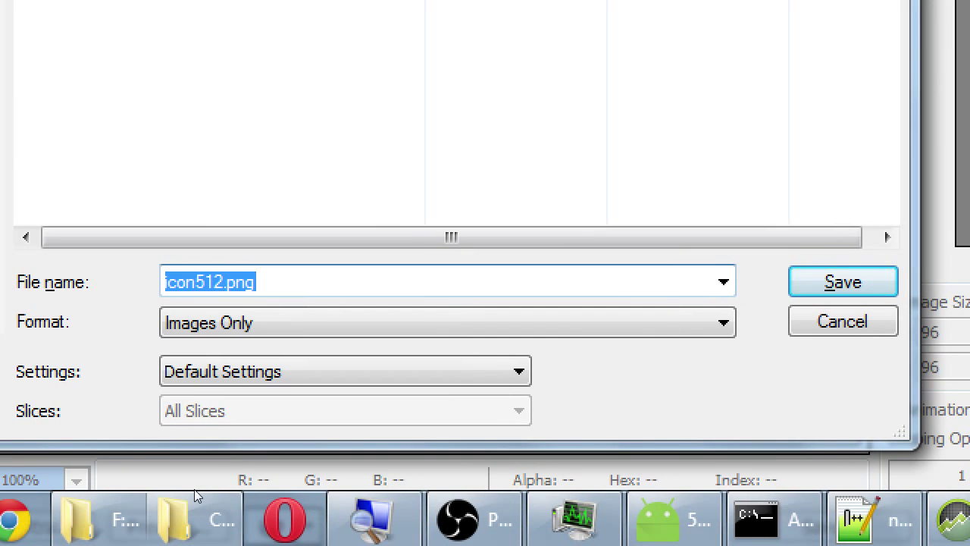
- Name the 96 px export icon96.png and save it in the android folder
{"action": "key", "text": "Left"}
{"action": "key", "text": "Left"}
{"action": "key", "text": "Left"}
{"action": "key", "text": "Left"}
{"action": "key", "text": "BackSpace"}
{"action": "key", "text": "BackSpace"}
{"action": "key", "text": "BackSpace"}
{"action": "type", "text": "96"}
{"action": "key", "text": "Return"}
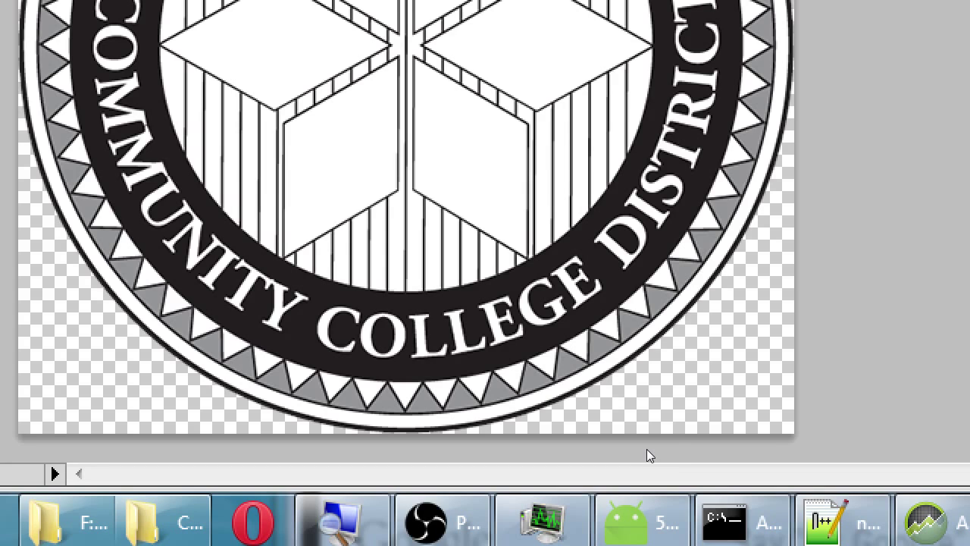
- Start another Save for Web & Devices export at 72 px wide with proportions kept, and proceed to saving
{"action": "key", "text": "ctrl+alt+shift+s"}
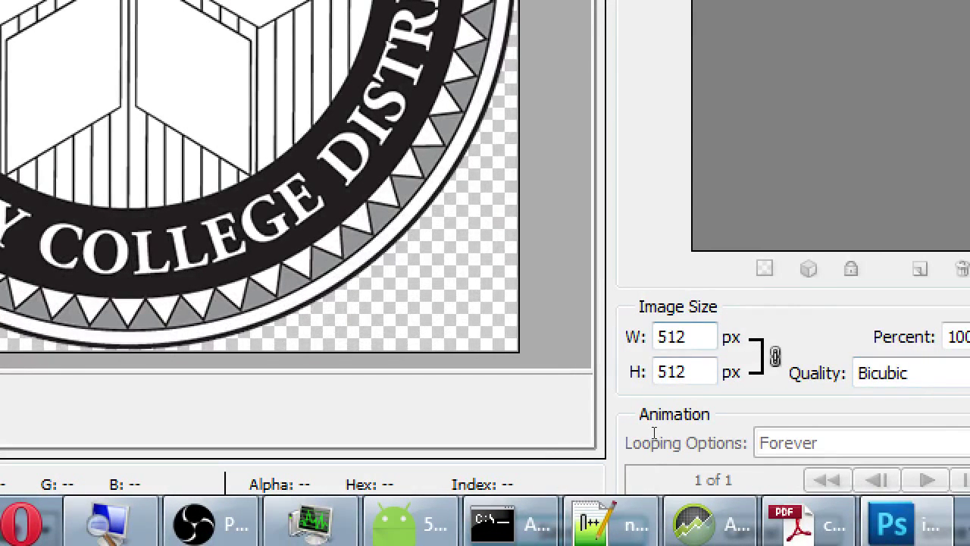
{"action": "key", "text": "Tab"}
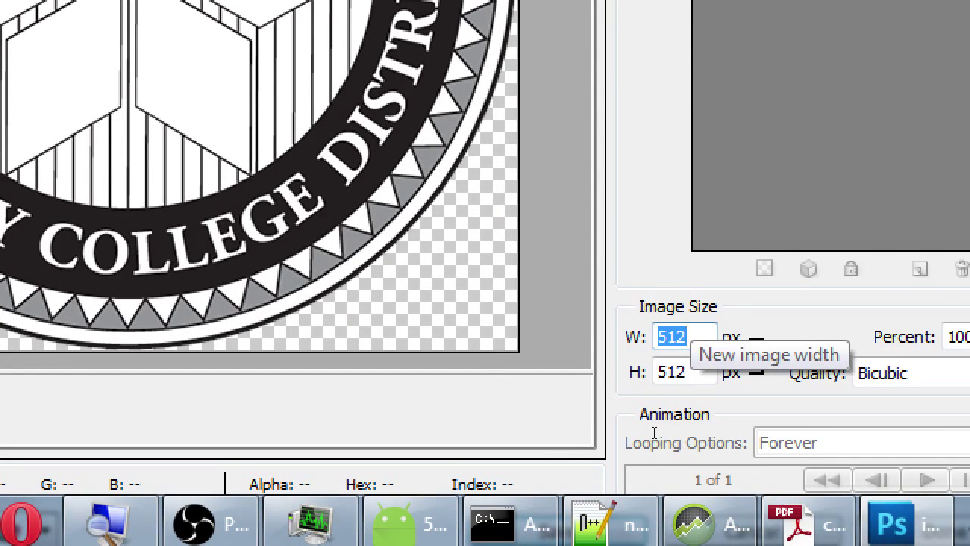
{"action": "type", "text": "72"}
{"action": "key", "text": "Tab"}
{"action": "key", "text": "Return"}
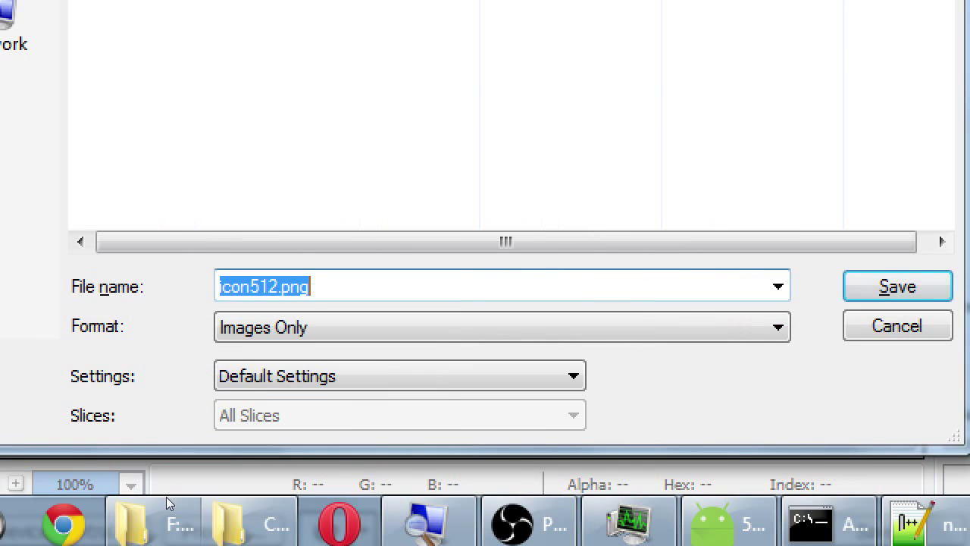
- Name the 72 px export icon72.png and save it in the android folder
{"action": "key", "text": "End"}
{"action": "key", "text": "Left"}
{"action": "key", "text": "Left"}
{"action": "key", "text": "Left"}
{"action": "key", "text": "Left"}
{"action": "key", "text": "Left"}
{"action": "key", "text": "shift+Left"}
{"action": "key", "text": "shift+Left"}
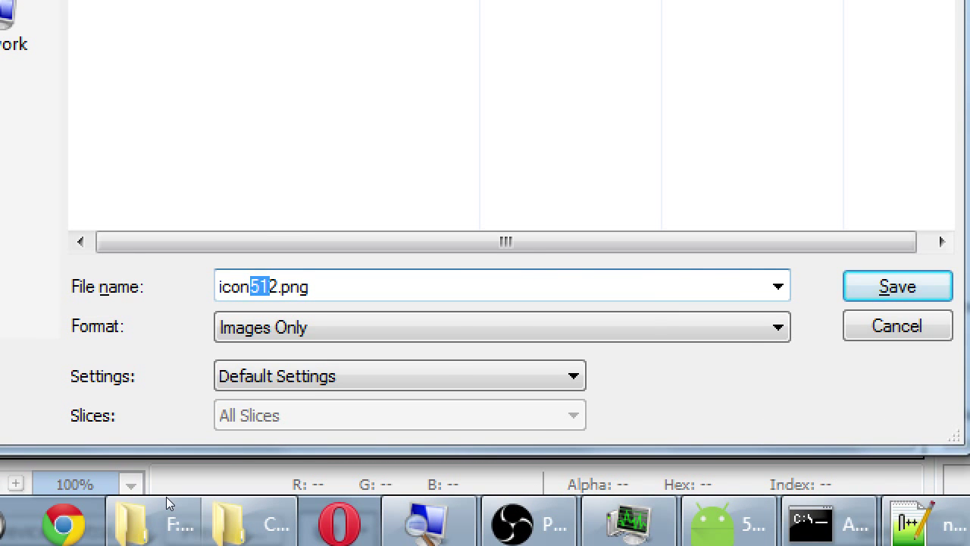
{"action": "type", "text": "7"}
{"action": "key", "text": "Return"}
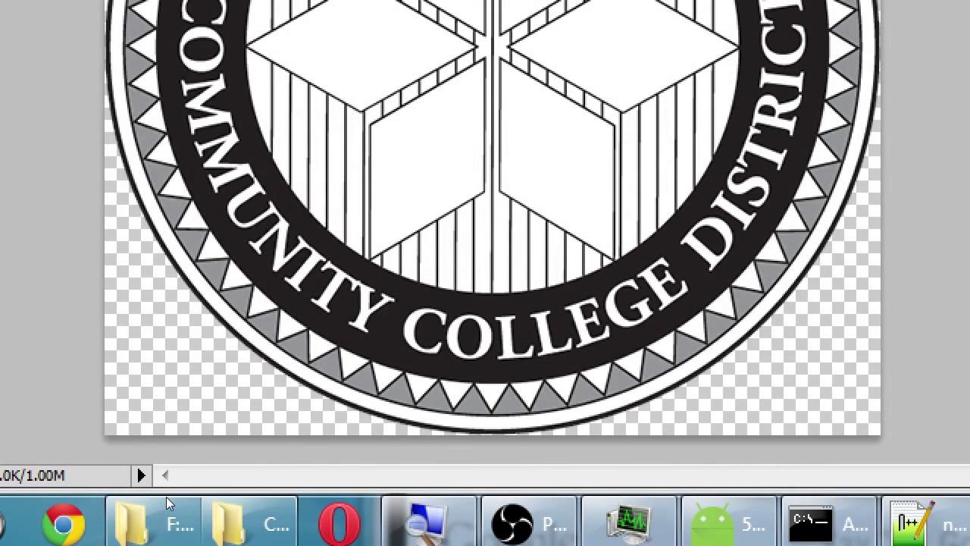
- Start another Save for Web & Devices export at 48 px wide with proportions kept, and proceed to saving
{"action": "key", "text": "ctrl+alt+shift+s"}
{"action": "key", "text": "Tab"}
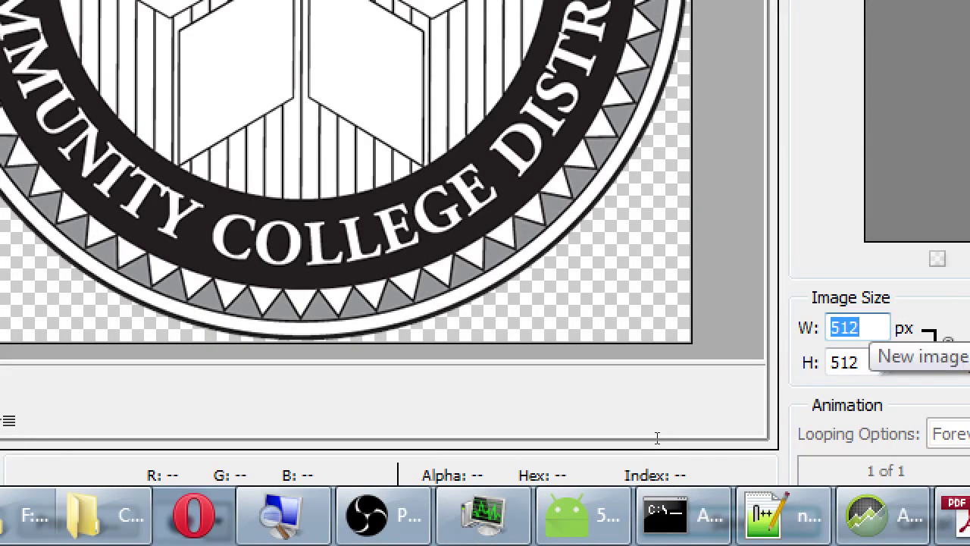
{"action": "type", "text": "48"}
{"action": "key", "text": "Tab"}
{"action": "key", "text": "Return"}
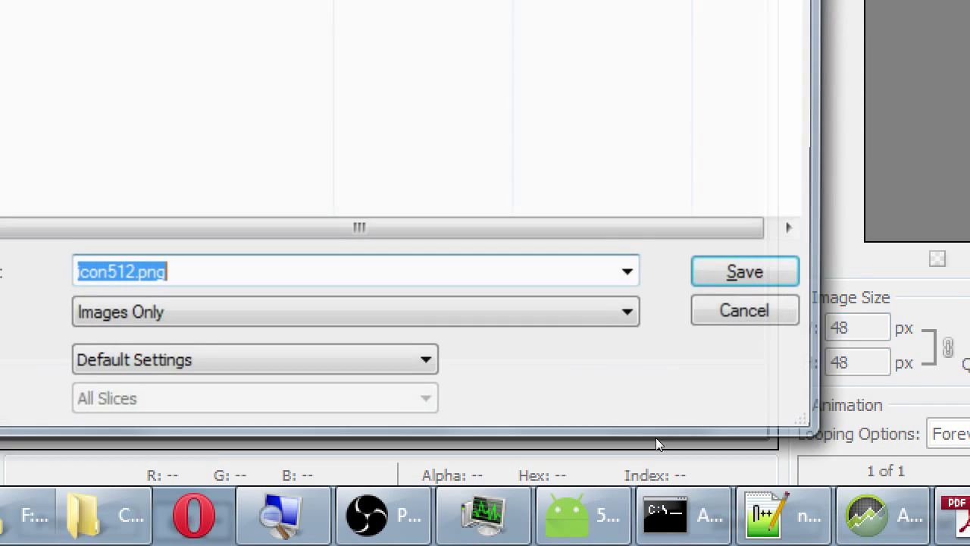
- Name the 48 px export icon48.png and save it in the android folder
{"action": "key", "text": "End"}
{"action": "key", "text": "Left"}
{"action": "key", "text": "Left"}
{"action": "key", "text": "Left"}
{"action": "key", "text": "Left"}
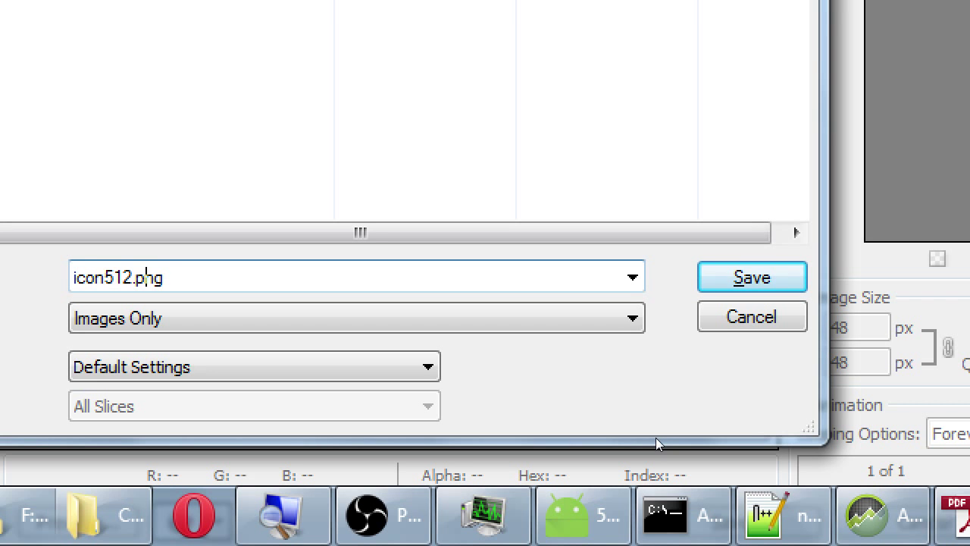
{"action": "key", "text": "shift+Left"}
{"action": "key", "text": "shift+Left"}
{"action": "key", "text": "shift+Left"}
{"action": "type", "text": "48"}
{"action": "key", "text": "Return"}
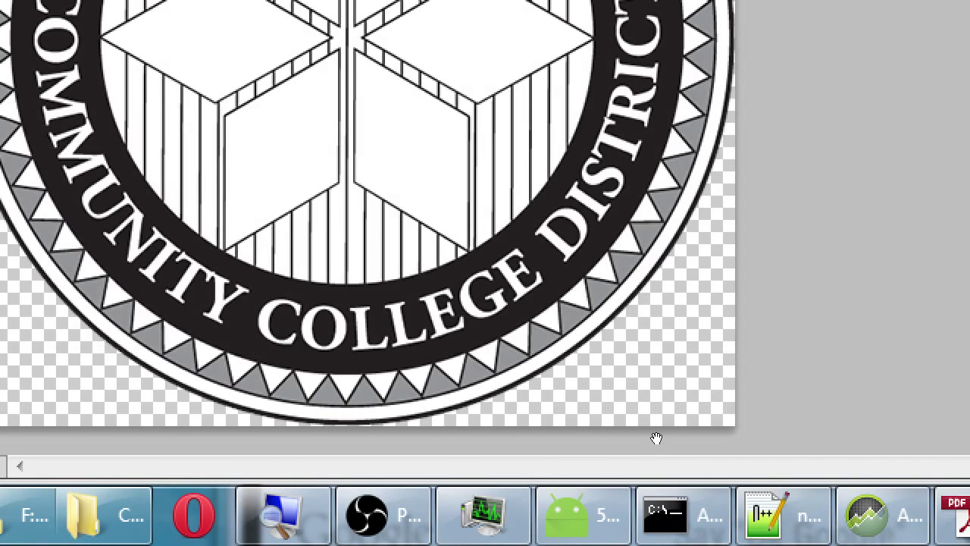
- Start another Save for Web & Devices export at 36 px wide with proportions kept, and proceed to saving
{"action": "key", "text": "ctrl+alt+shift+s"}
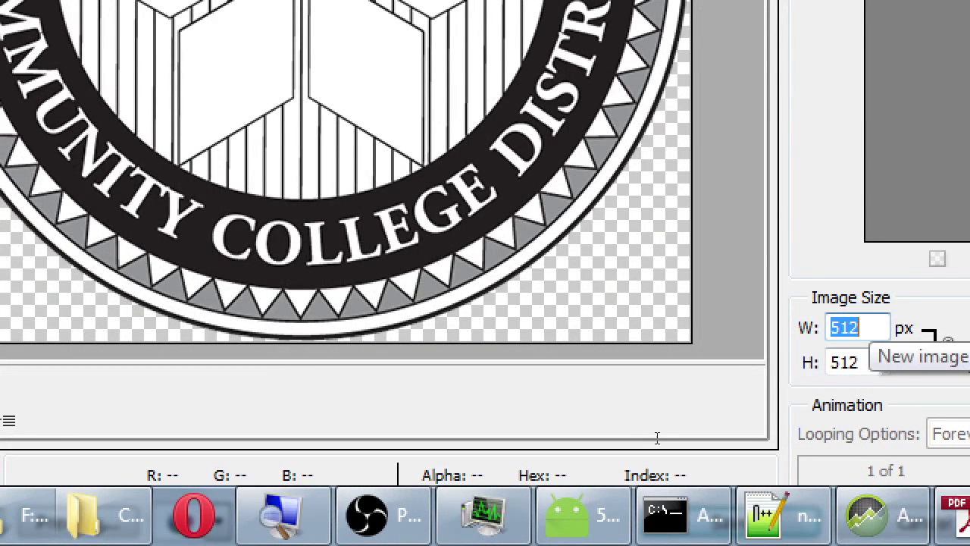
{"action": "type", "text": "36"}
{"action": "key", "text": "Tab"}
{"action": "key", "text": "Return"}
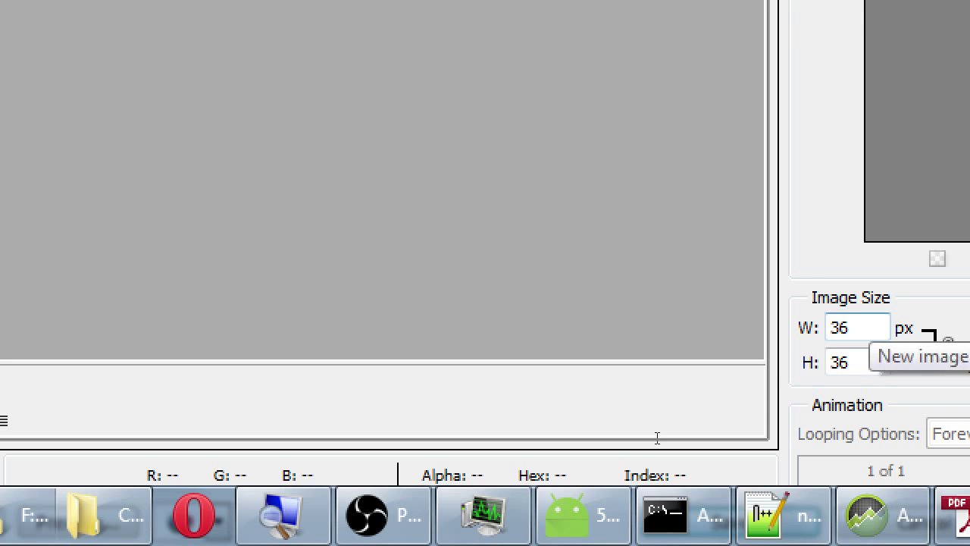
- Name the 36 px export icon36.png and save it in the android folder
{"action": "key", "text": "End"}
{"action": "key", "text": "Left"}
{"action": "key", "text": "Left"}
{"action": "key", "text": "Left"}
{"action": "key", "text": "Left"}
{"action": "key", "text": "shift+Left"}
{"action": "key", "text": "shift+Left"}
{"action": "key", "text": "shift+Left"}
{"action": "type", "text": "36"}
{"action": "key", "text": "Return"}
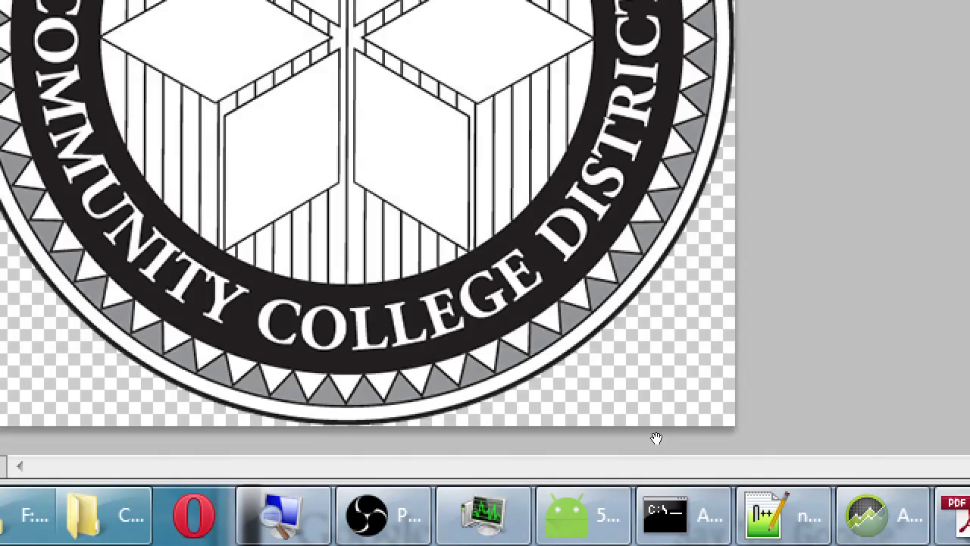
- Switch to the File Explorer window of the res/android folder to check the exported icon files
{"action": "key", "text": "alt+Tab"}
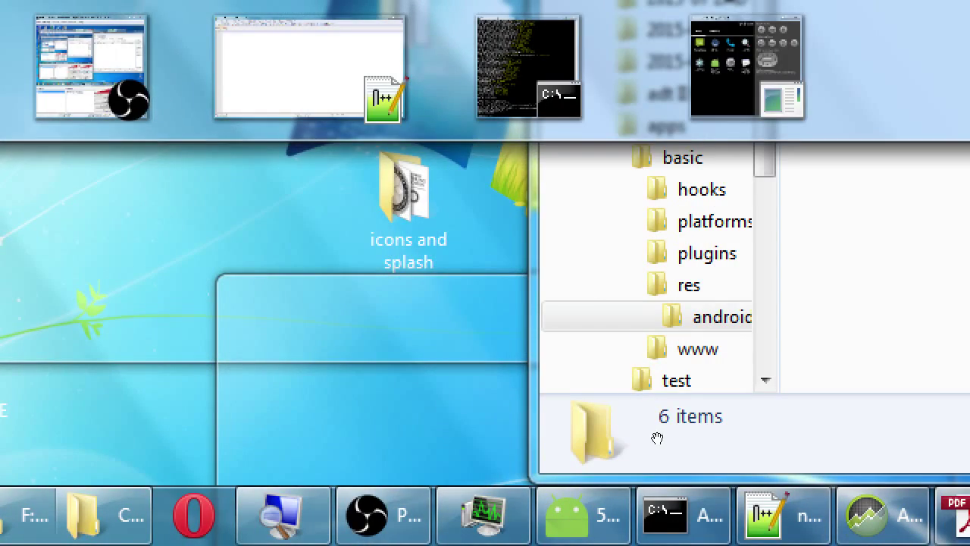
{"action": "key", "text": "alt+Tab"}
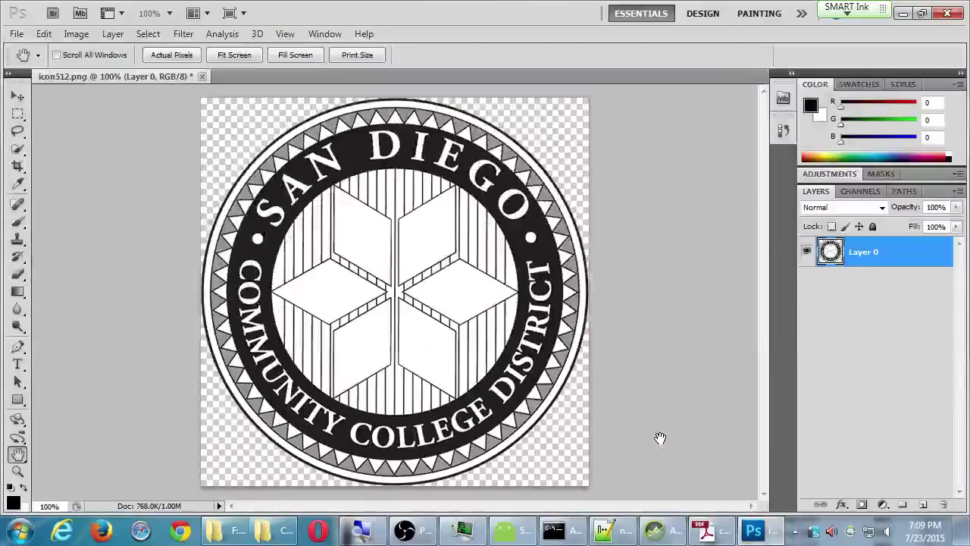
{"action": "key", "text": "alt+Tab"}
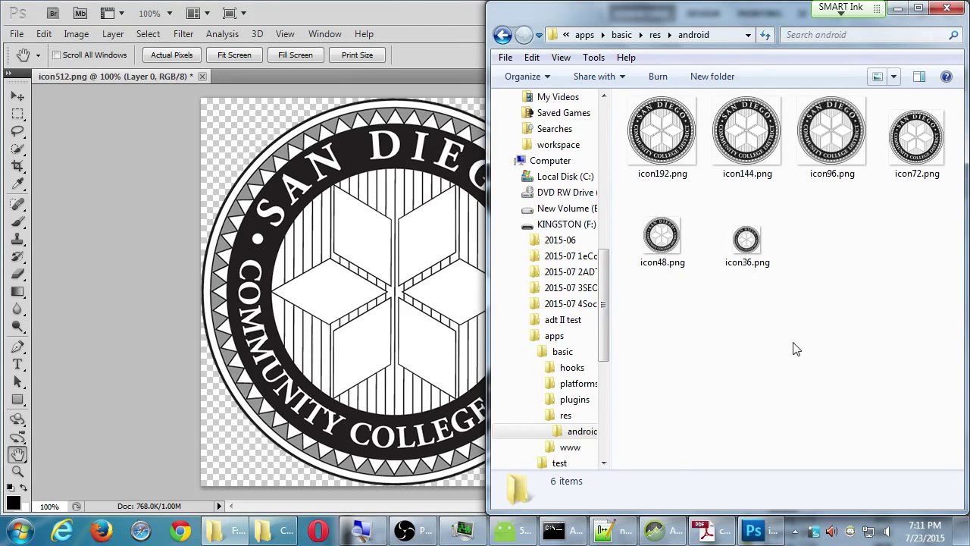
- Switch to Chrome and open the website fiverr.com
{"action": "left_click", "coordinate": [191, 539]}
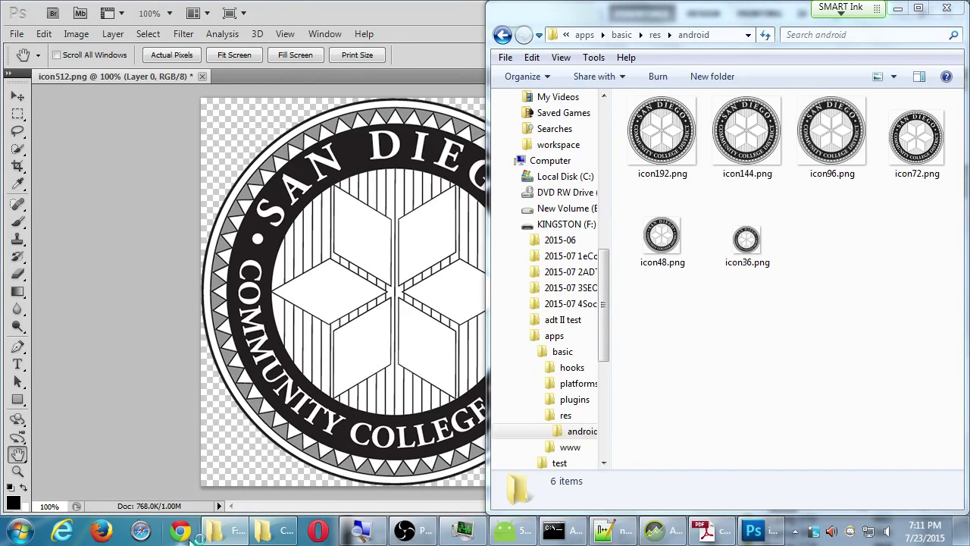
{"action": "mouse_move", "coordinate": [208, 535]}
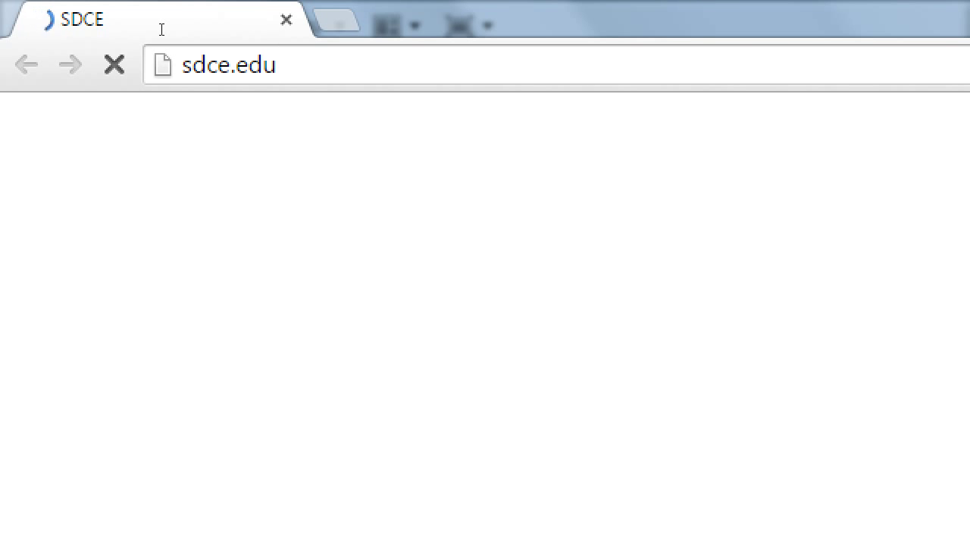
{"action": "key", "text": "ctrl+l"}
{"action": "type", "text": "fiver"}
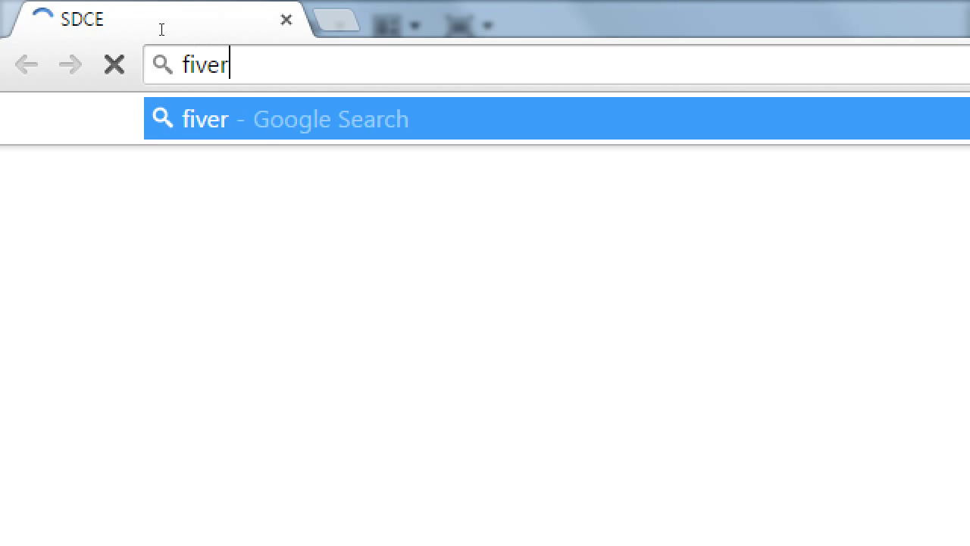
{"action": "type", "text": "r.com"}
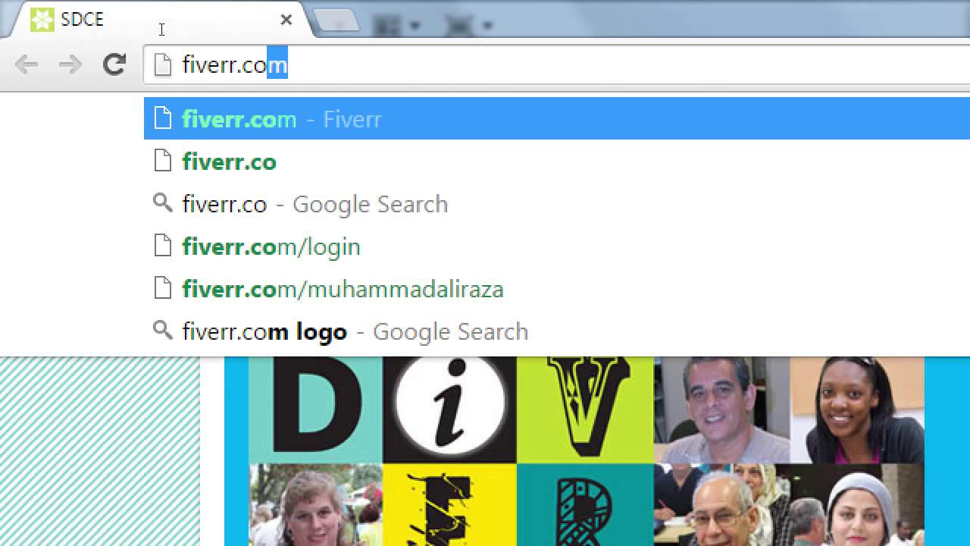
{"action": "key", "text": "Return"}
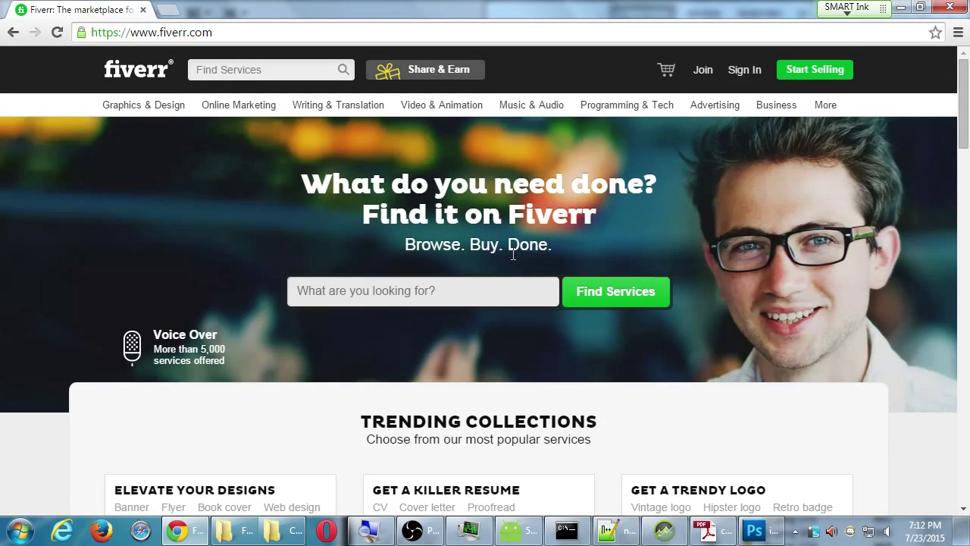
- Look through the trending collections and featured gigs on the Fiverr home page
{"action": "scroll", "coordinate": [369, 305], "scroll_direction": "down", "scroll_amount": 1}
{"action": "scroll", "coordinate": [369, 310], "scroll_direction": "down", "scroll_amount": 3}
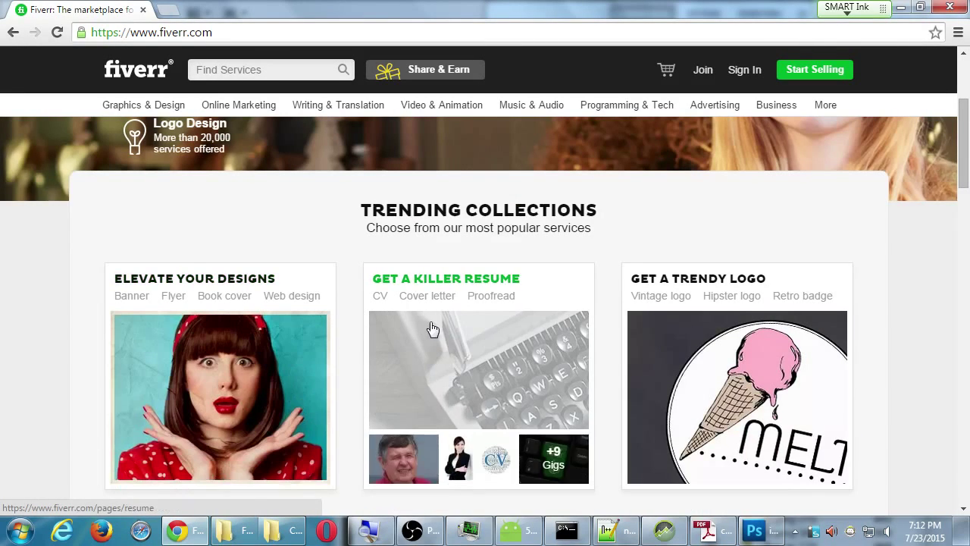
{"action": "scroll", "coordinate": [723, 338], "scroll_direction": "down", "scroll_amount": 7}
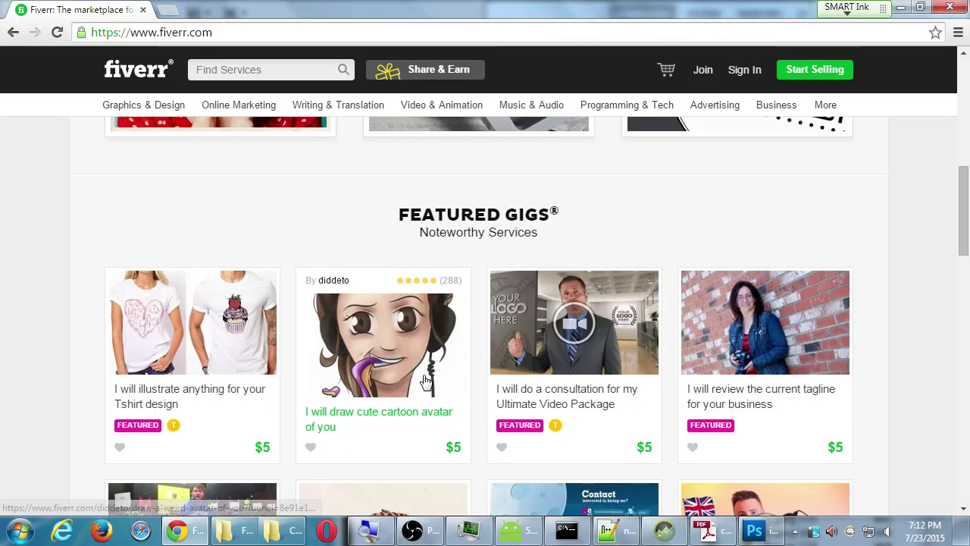
{"action": "scroll", "coordinate": [429, 379], "scroll_direction": "down", "scroll_amount": 1}
{"action": "scroll", "coordinate": [429, 379], "scroll_direction": "down", "scroll_amount": 4}
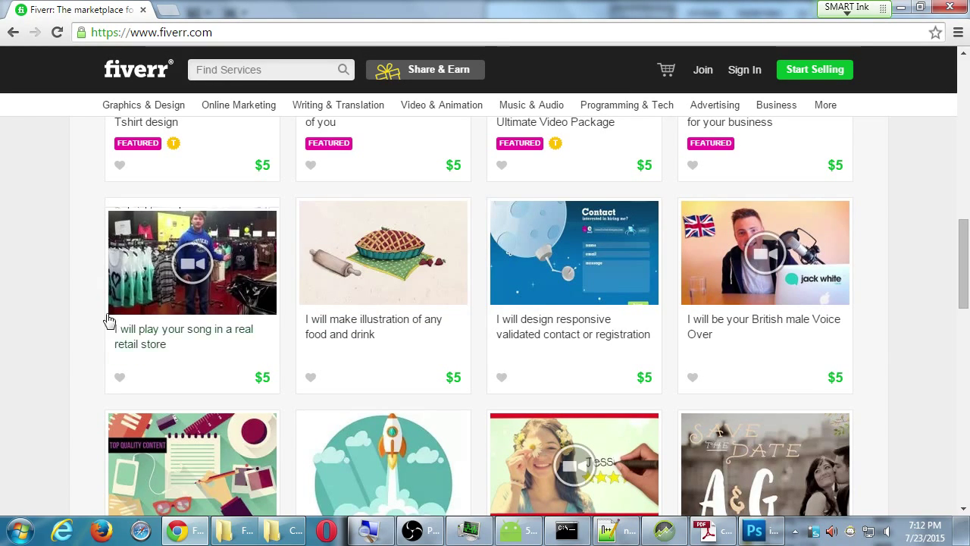
{"action": "scroll", "coordinate": [111, 309], "scroll_direction": "down", "scroll_amount": 3}
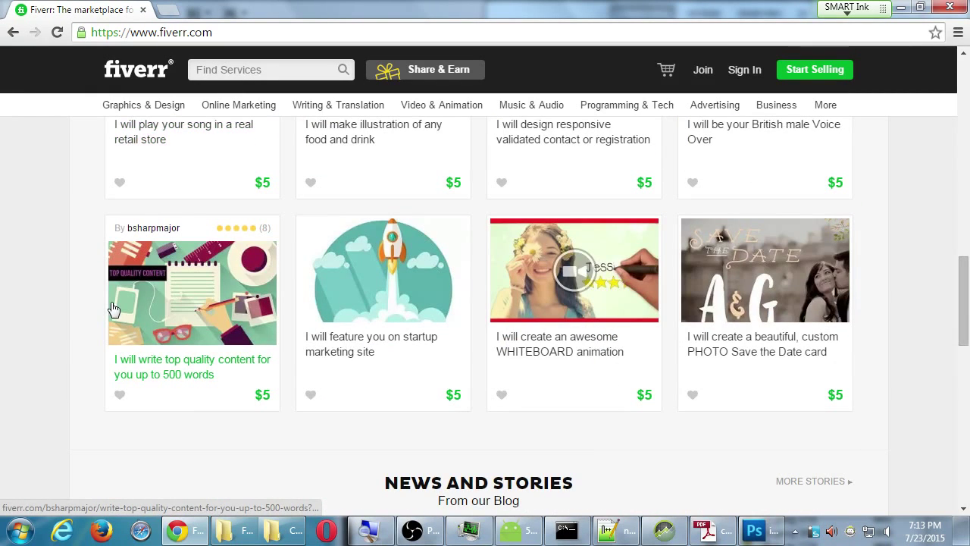